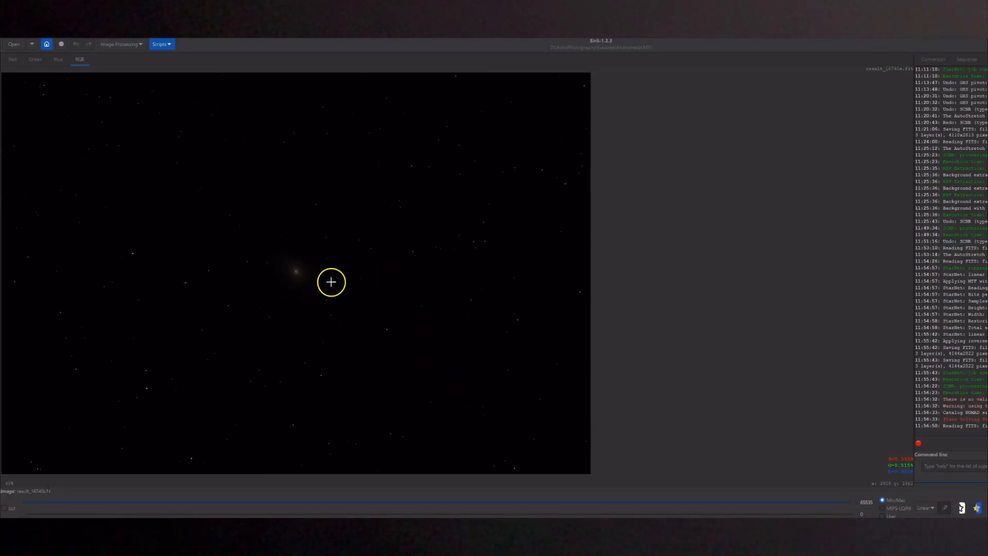
# - Set the image's display mode to AutoStretch
pyautogui.scroll(6, 298, 275)
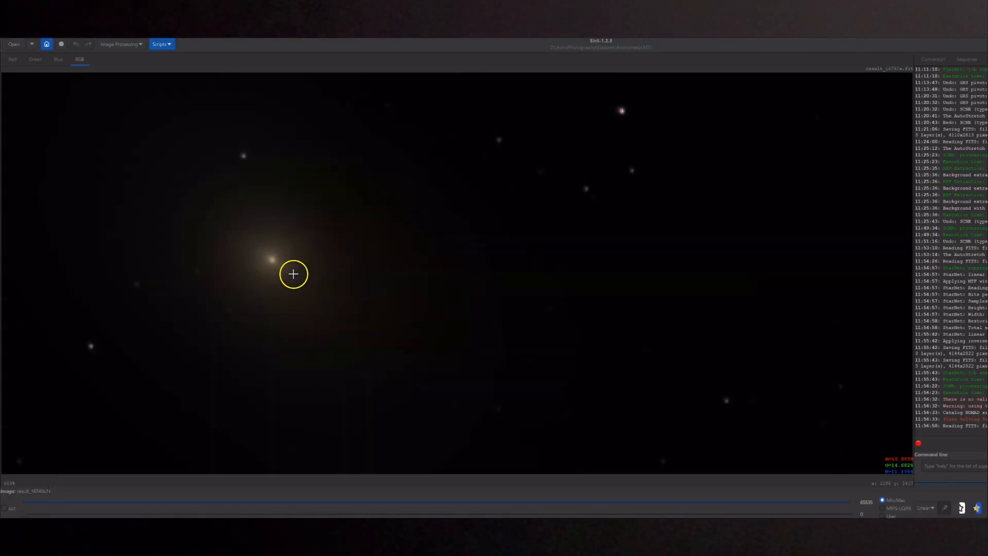
pyautogui.scroll(-4, 277, 261)
pyautogui.scroll(-1, 287, 269)
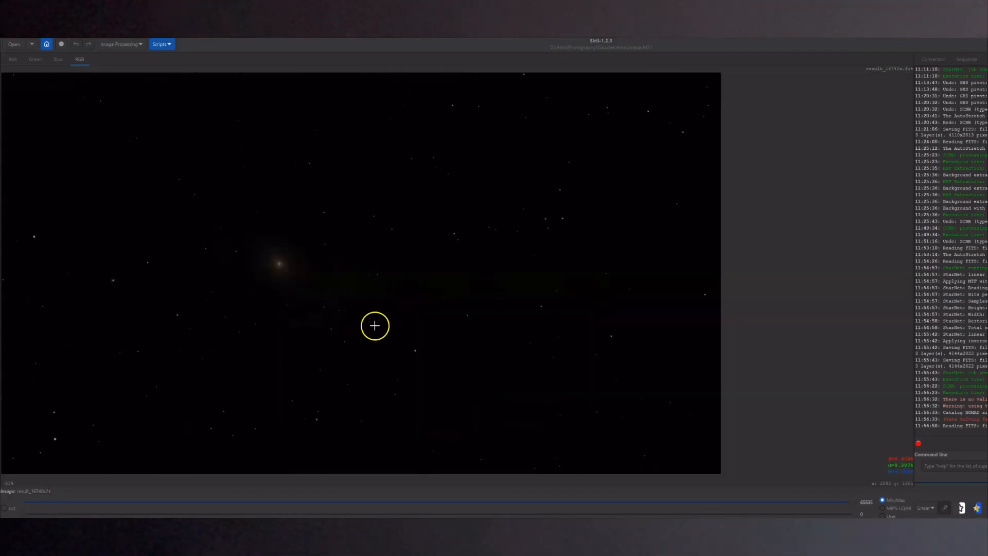
pyautogui.scroll(-1, 329, 288)
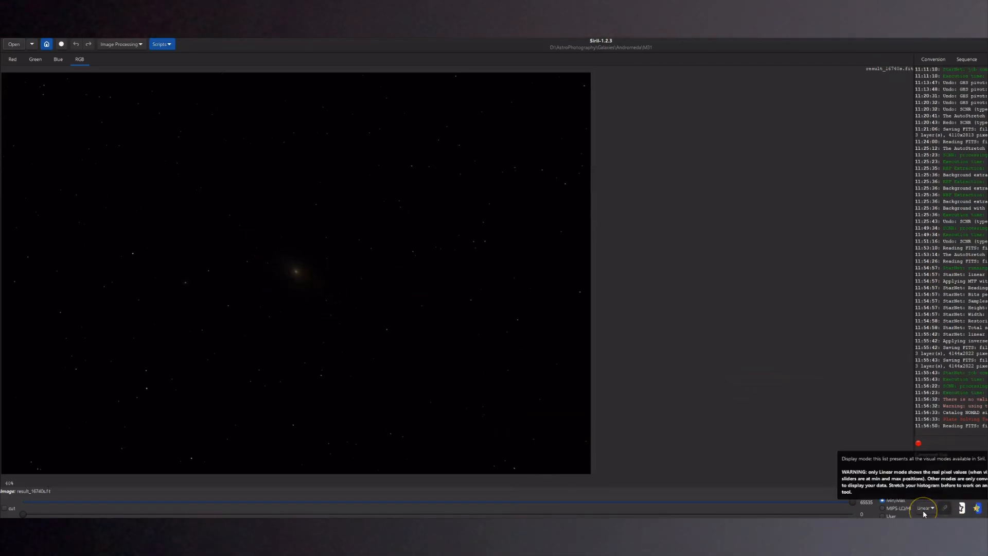
pyautogui.click(931, 508)
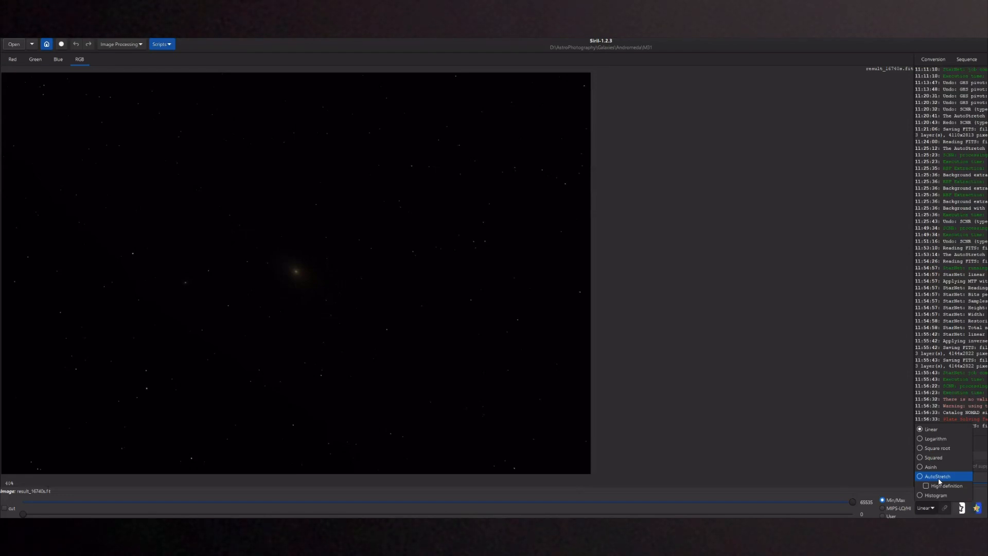
pyautogui.click(937, 476)
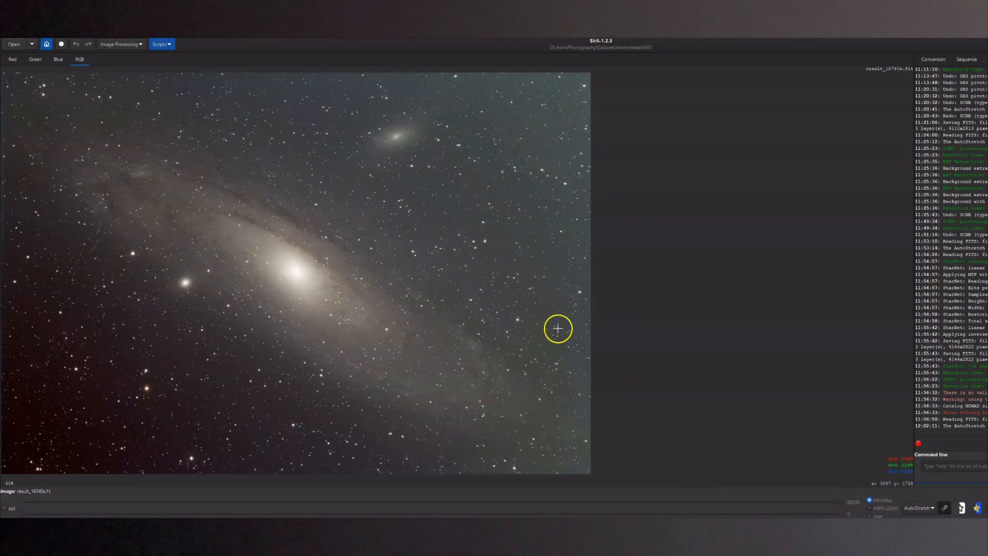
# - Remove green noise with the Average Neutral protection method and Preserve lightness, and compare the result by undoing and redoing it
pyautogui.click(137, 45)
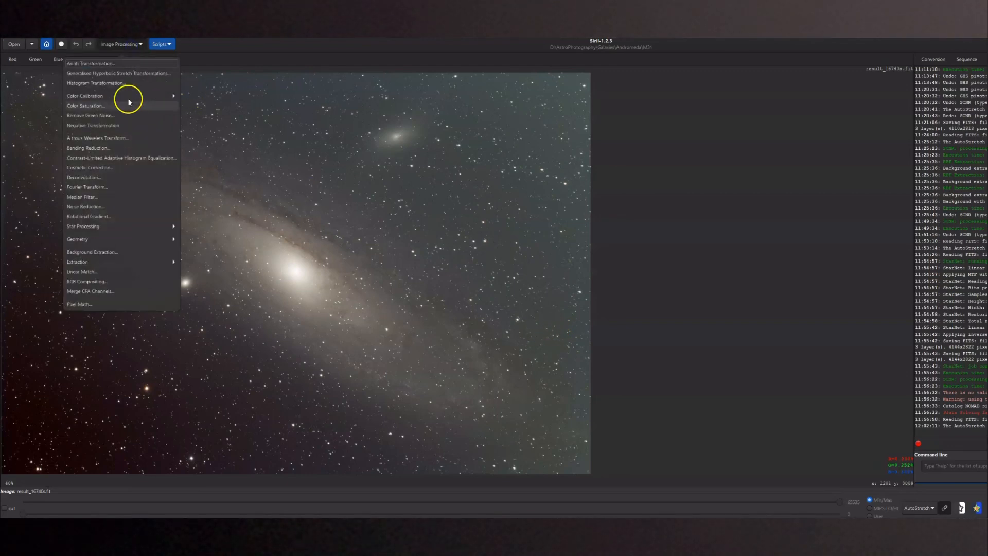
pyautogui.click(96, 117)
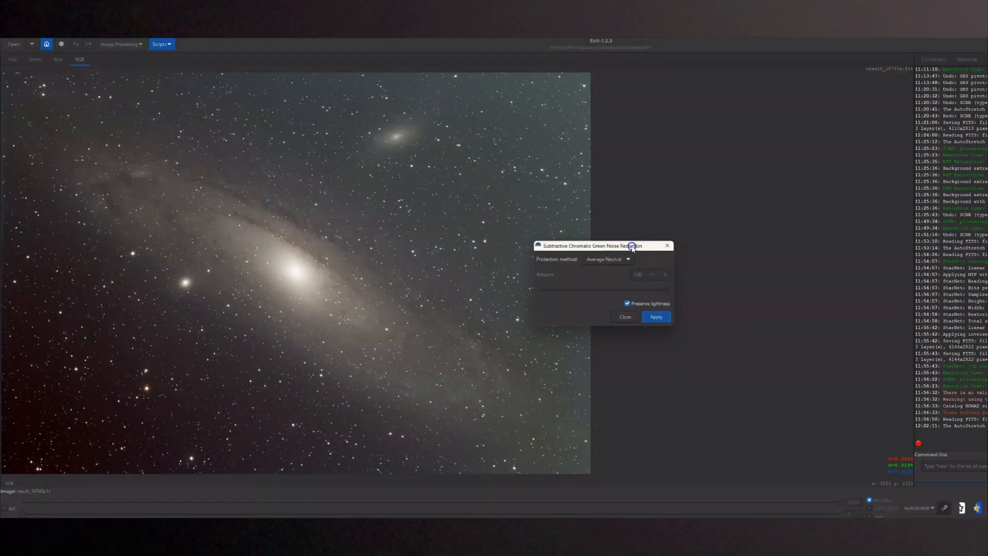
pyautogui.moveTo(631, 242); pyautogui.dragTo(754, 180)
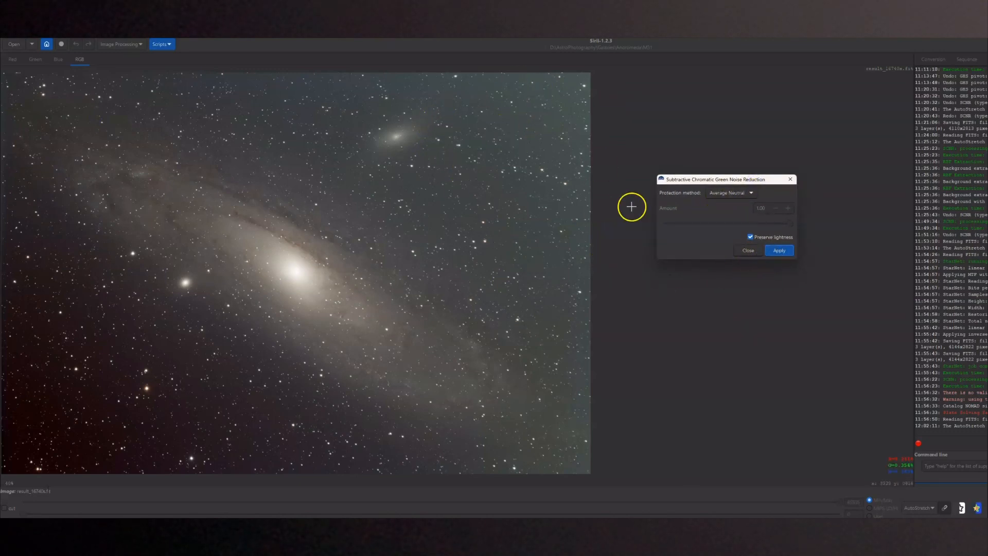
pyautogui.click(779, 251)
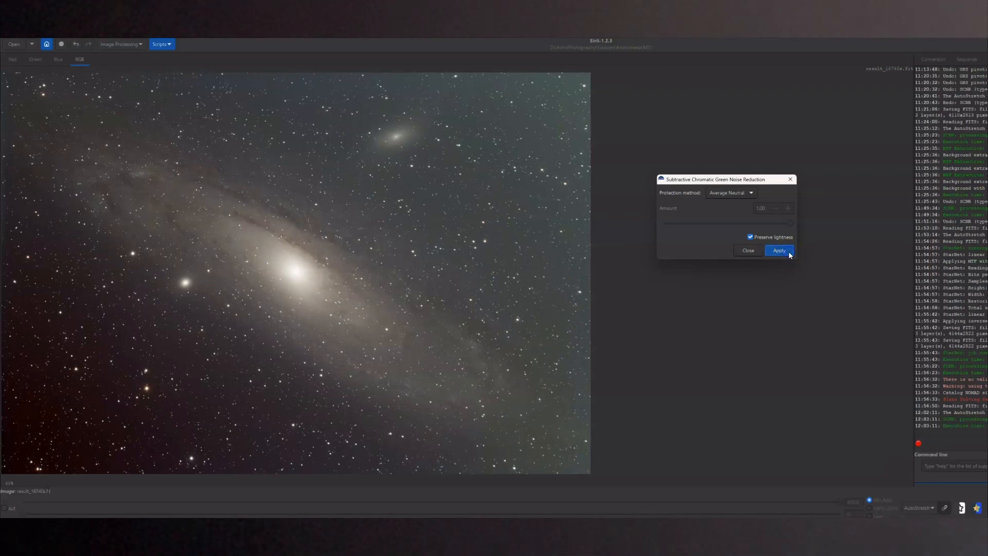
pyautogui.click(746, 251)
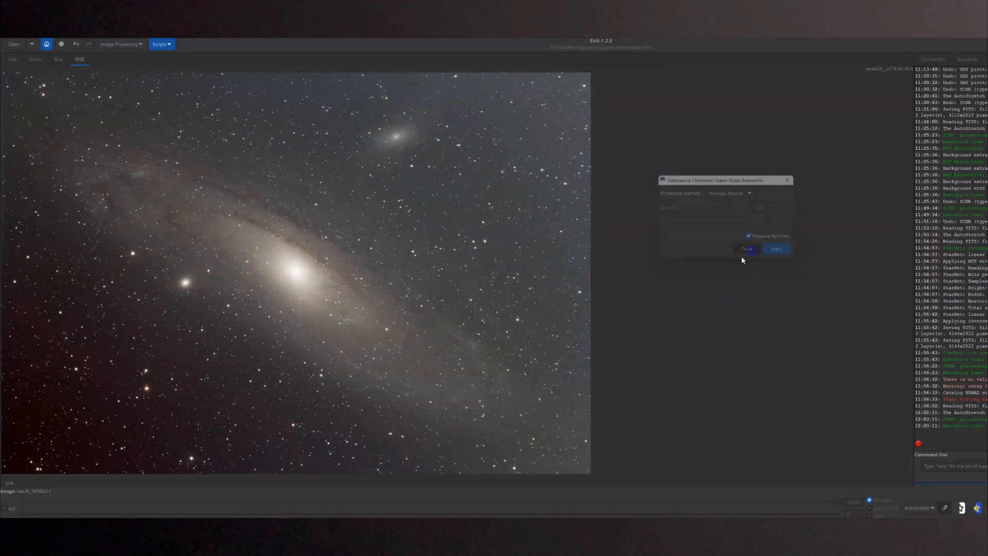
pyautogui.click(76, 44)
pyautogui.click(88, 45)
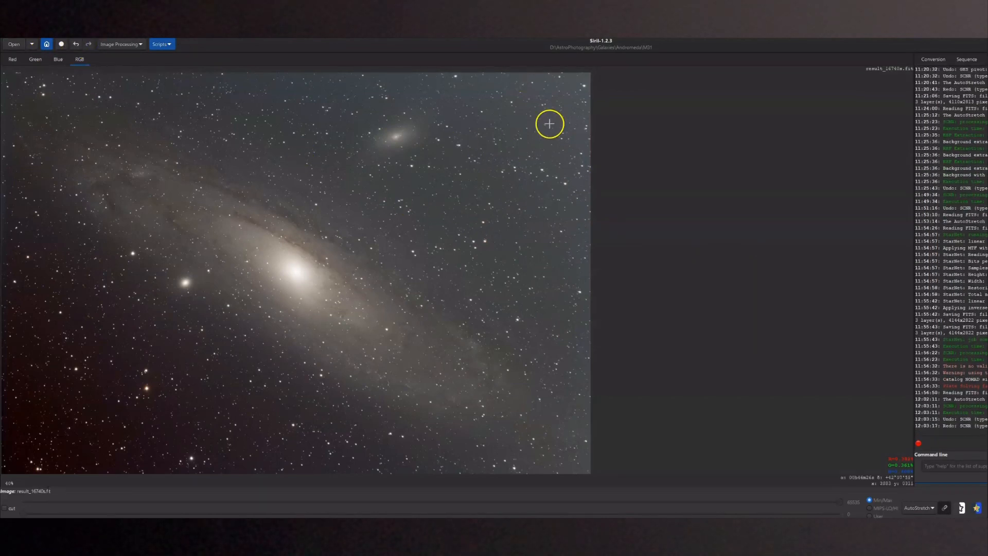
# - Run Photometric Color Calibration on the image for the Simbad object M 31, using the image metadata and the NOMAD catalogue
pyautogui.click(136, 44)
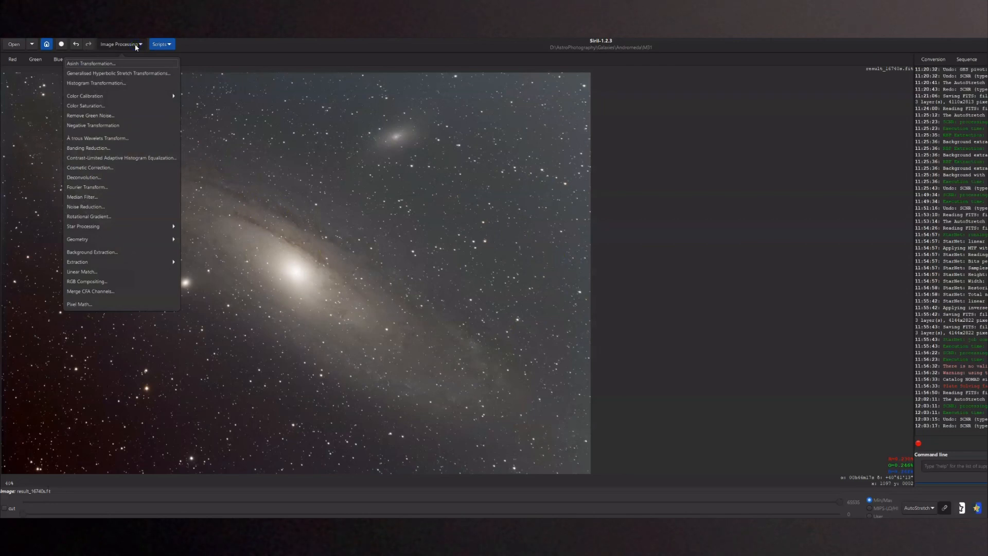
pyautogui.click(121, 96)
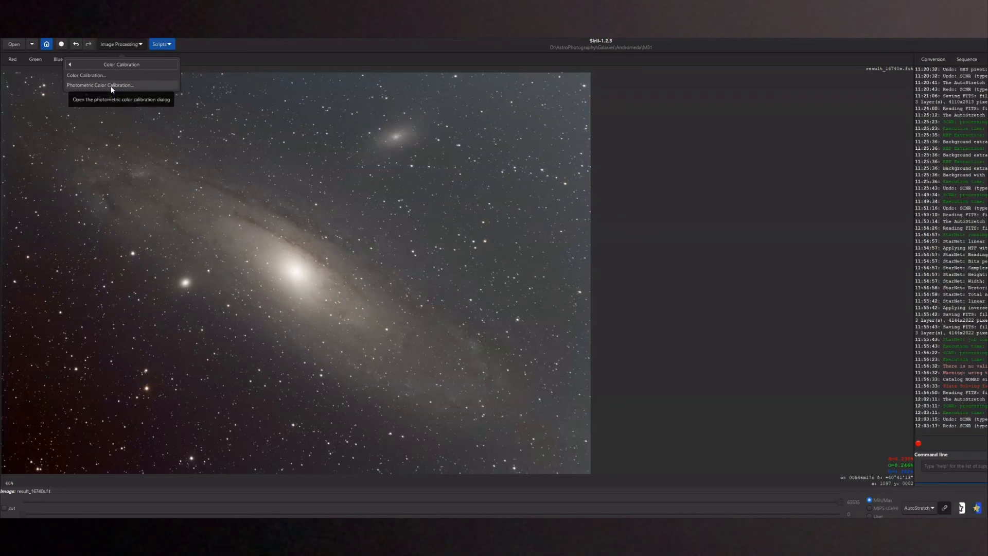
pyautogui.click(110, 86)
pyautogui.click(551, 260)
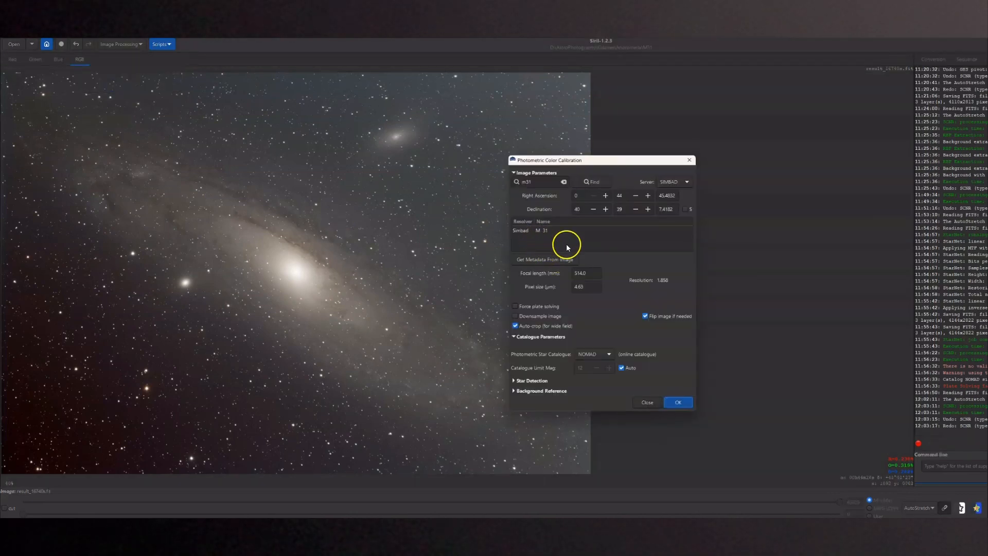
pyautogui.click(534, 230)
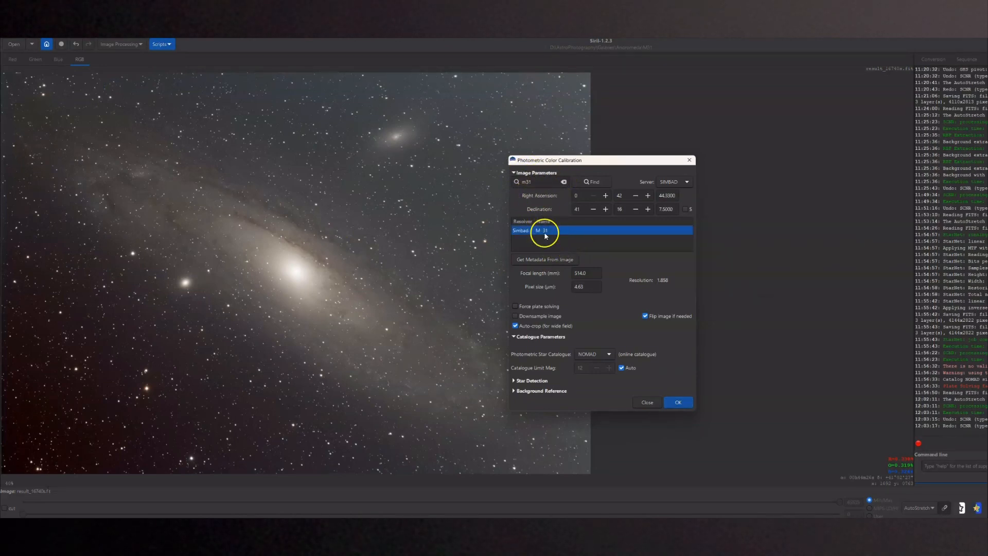
pyautogui.moveTo(604, 164); pyautogui.dragTo(696, 119)
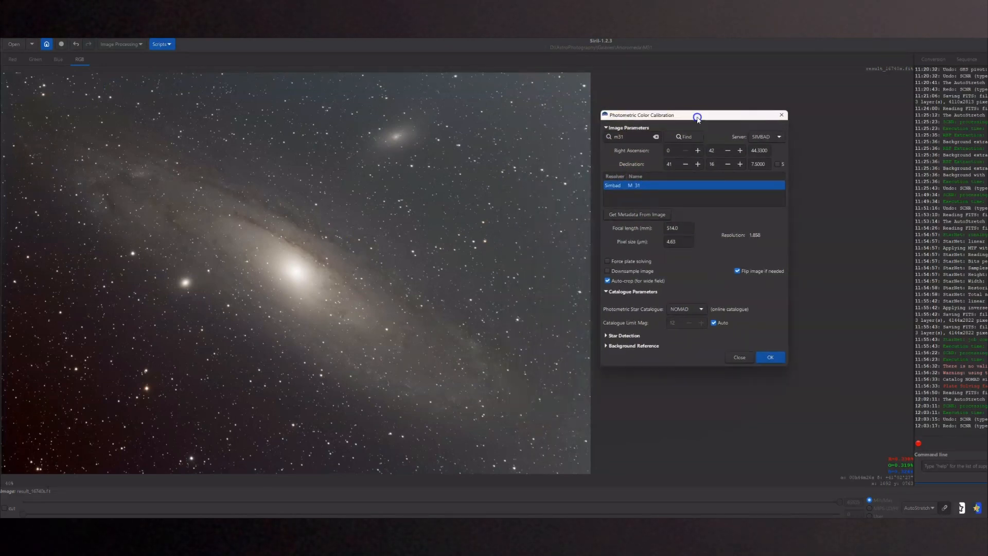
pyautogui.click(766, 360)
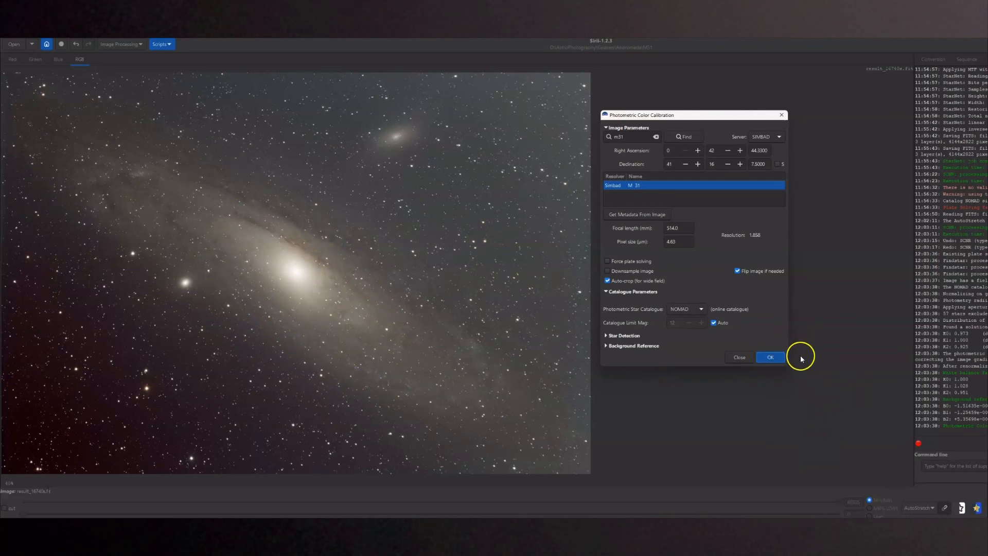
pyautogui.click(749, 358)
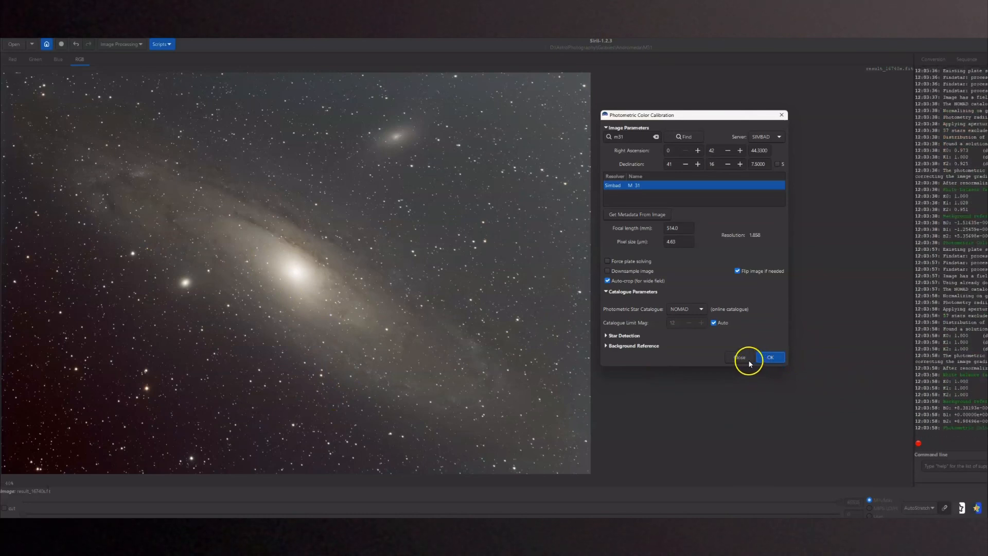
# - Undo and redo the photometric color calibration to compare the image before and after
pyautogui.click(76, 44)
pyautogui.click(75, 44)
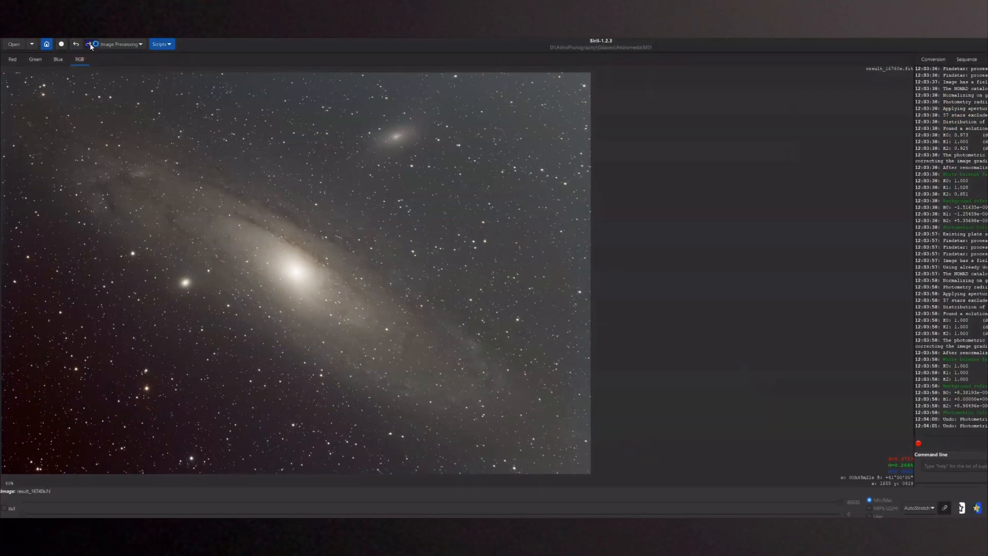
pyautogui.click(90, 44)
pyautogui.click(90, 45)
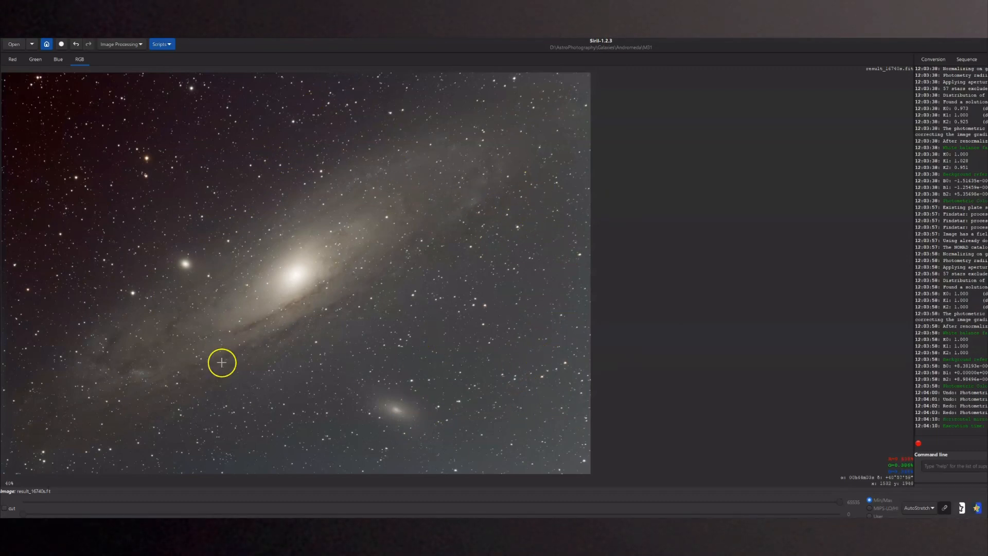
# - Generate a background extraction sample grid with RBF interpolation and 20 samples per line
pyautogui.click(136, 46)
pyautogui.click(105, 251)
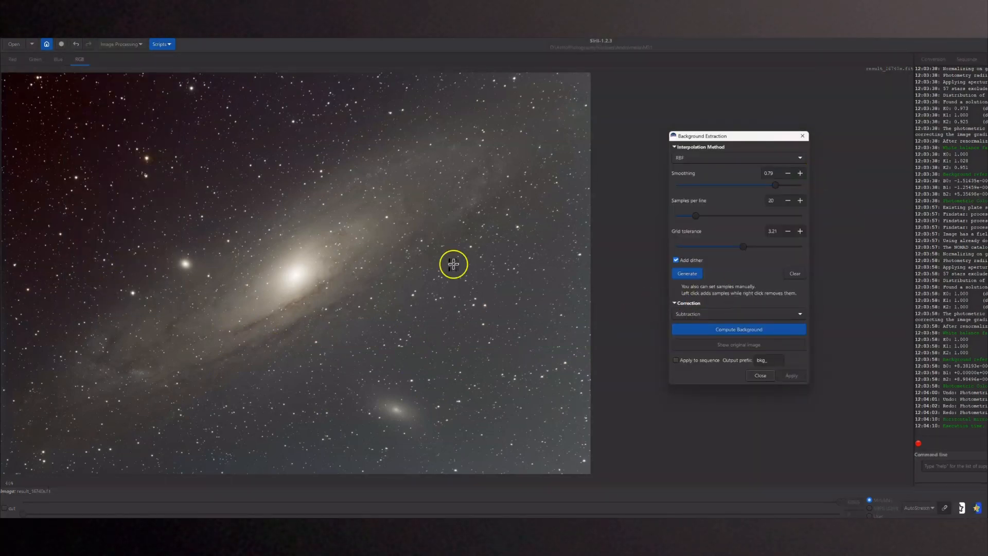
pyautogui.click(693, 278)
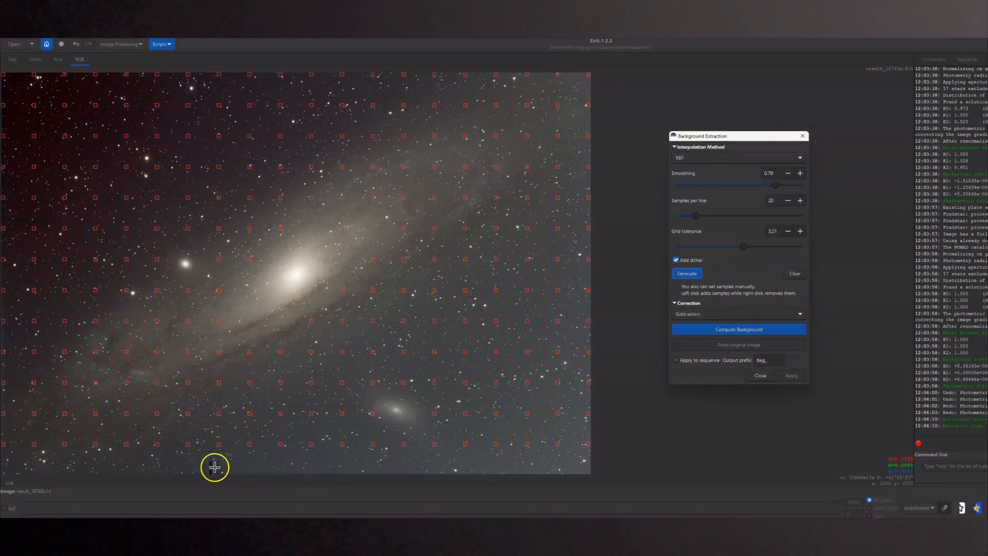
# - Add extra background samples spaced along the image's lower edge
pyautogui.click(101, 470)
pyautogui.click(164, 465)
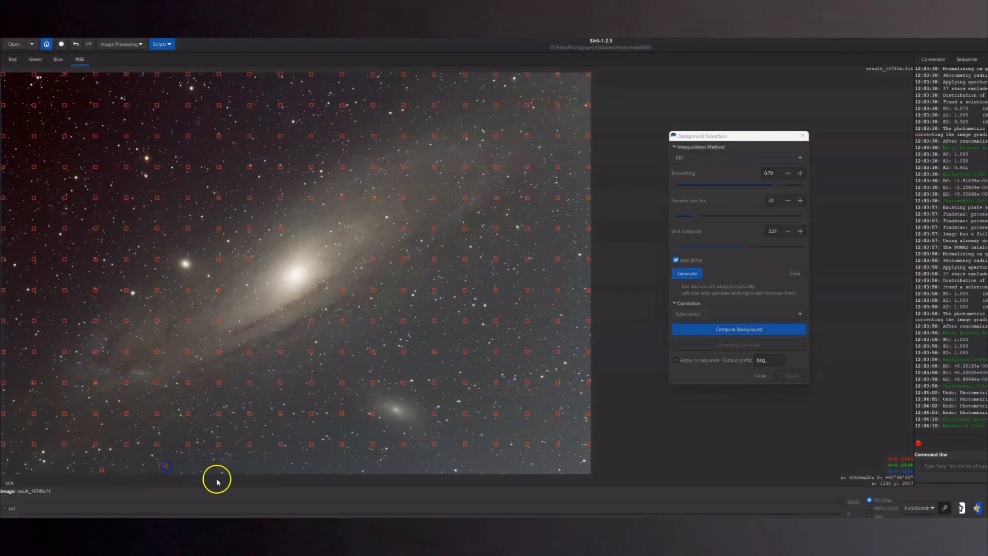
pyautogui.click(237, 463)
pyautogui.click(329, 463)
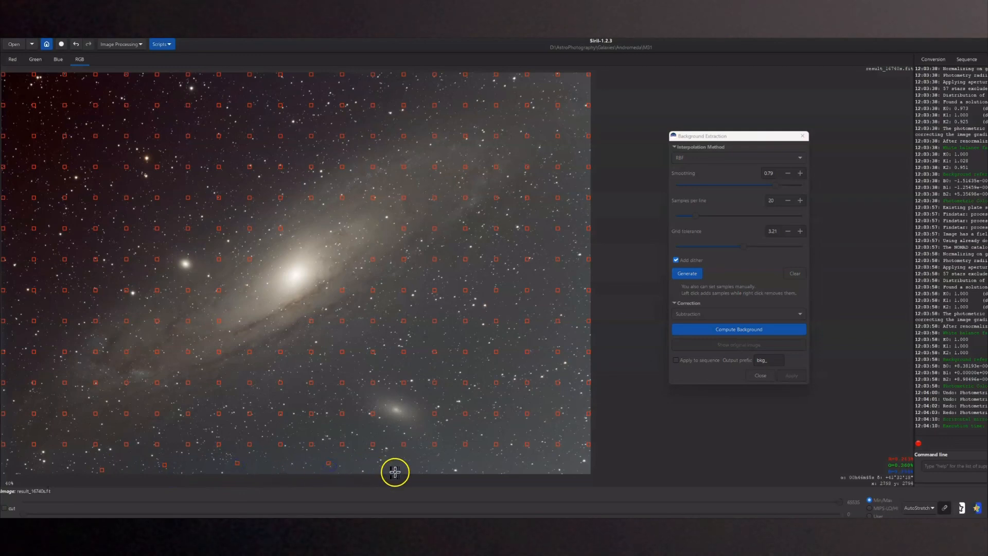
pyautogui.click(526, 468)
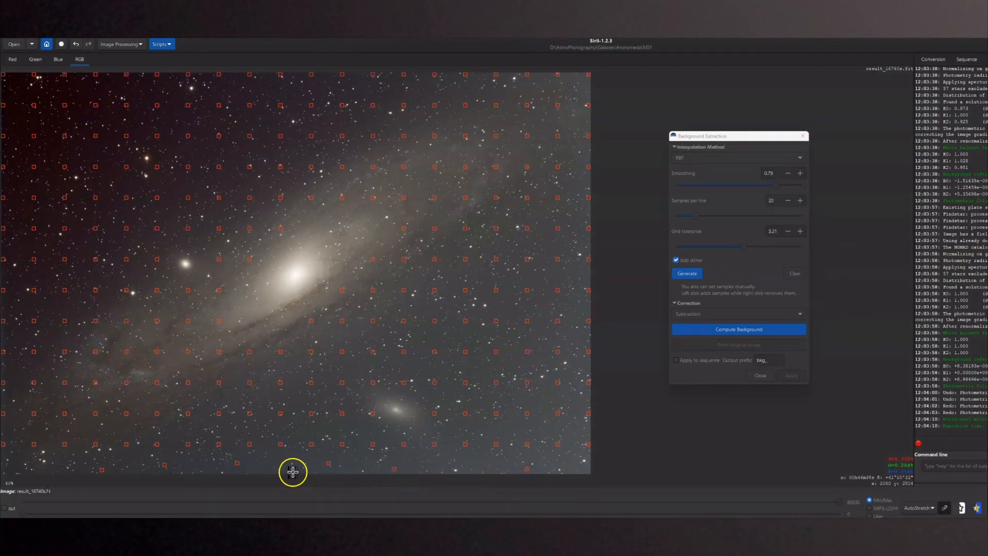
pyautogui.click(275, 466)
pyautogui.click(54, 468)
# - Remove the background samples lying on the galaxy, and compute and apply the background extraction with Subtraction correction
pyautogui.rightClick(465, 228)
pyautogui.rightClick(465, 259)
pyautogui.rightClick(496, 228)
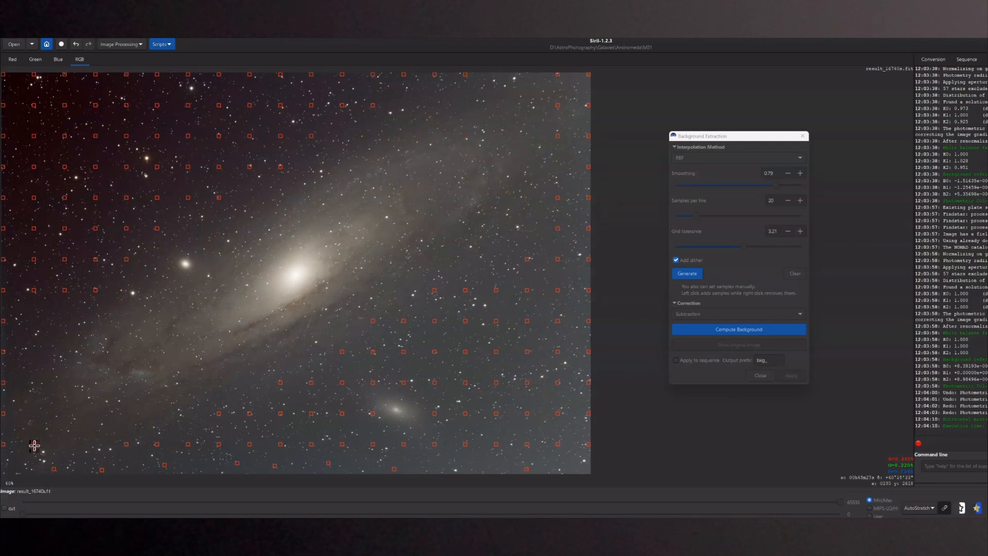
pyautogui.rightClick(559, 135)
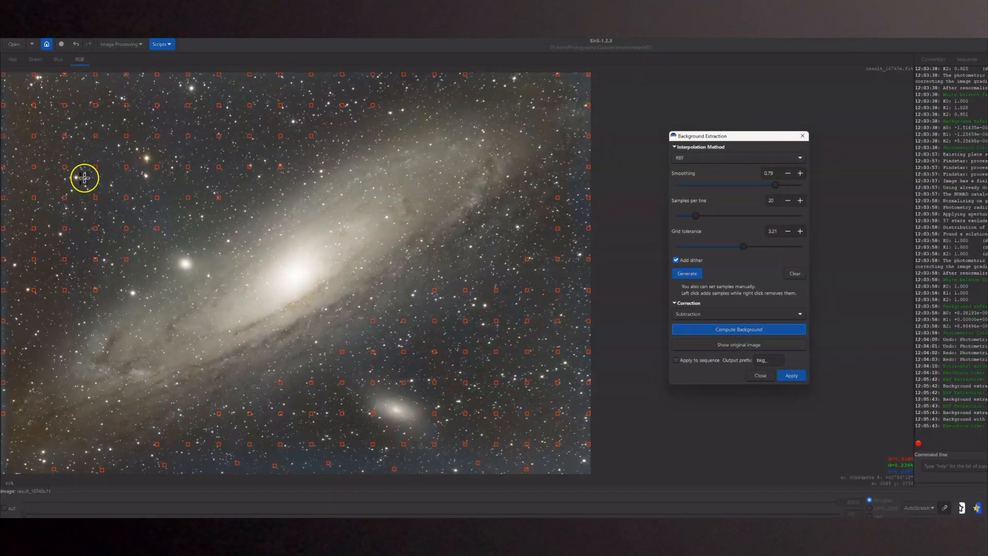
pyautogui.click(794, 377)
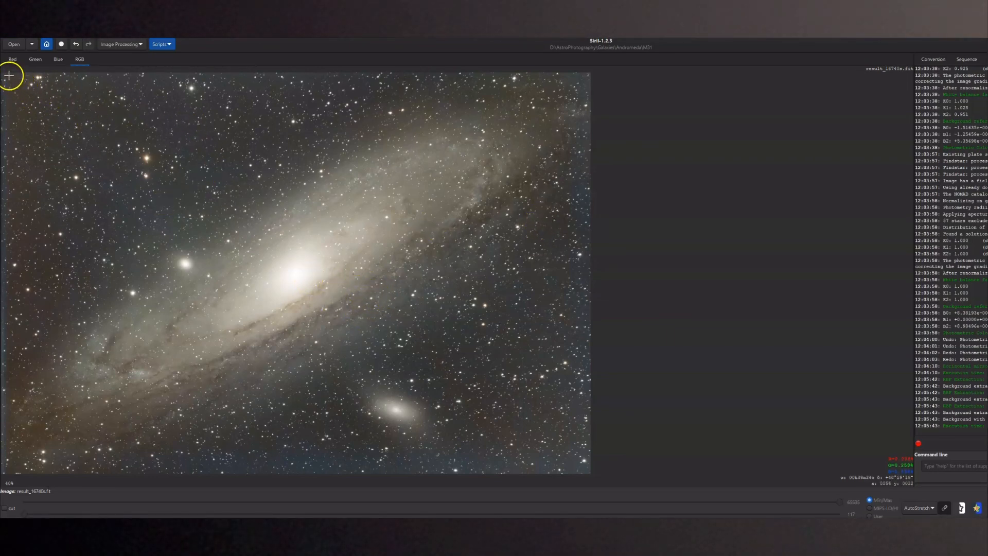
# - Crop the image slightly inside its borders and refresh the preview by switching the display to Linear and back to AutoStretch
pyautogui.moveTo(9, 76); pyautogui.dragTo(589, 470)
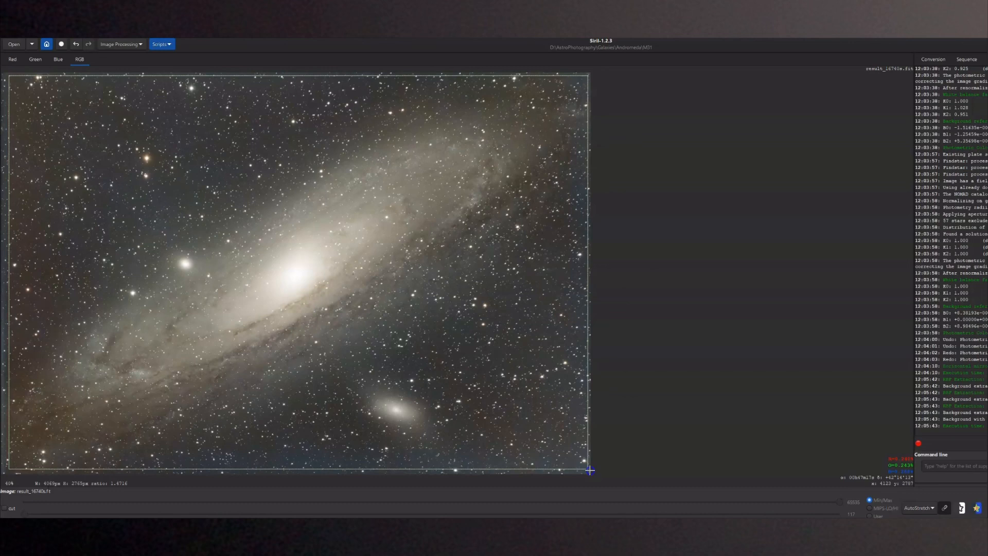
pyautogui.rightClick(537, 436)
pyautogui.click(555, 403)
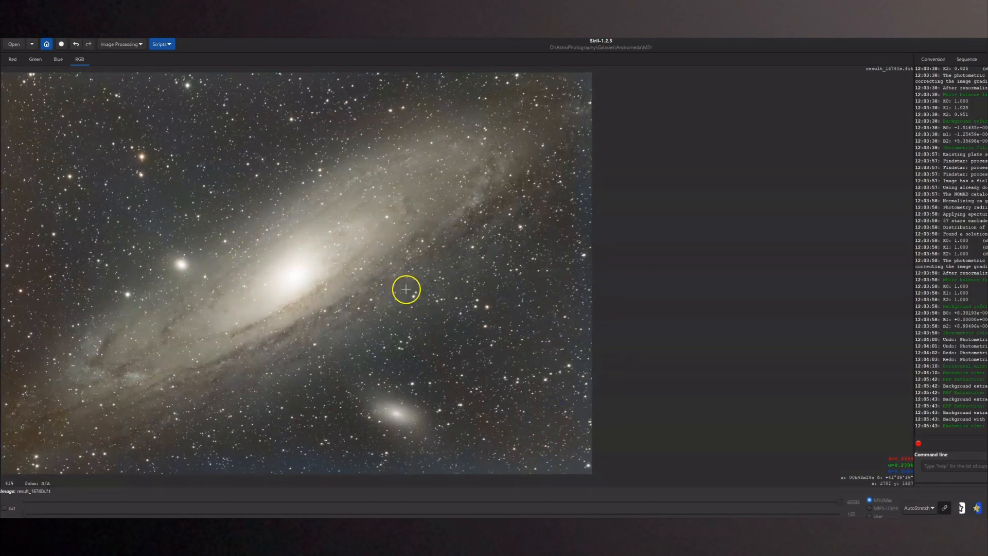
pyautogui.click(920, 507)
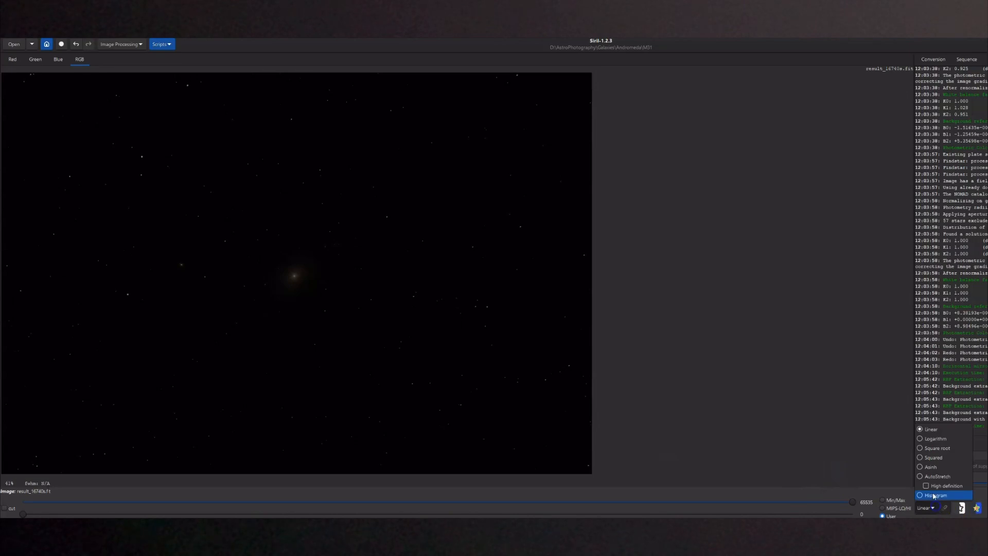
pyautogui.click(939, 484)
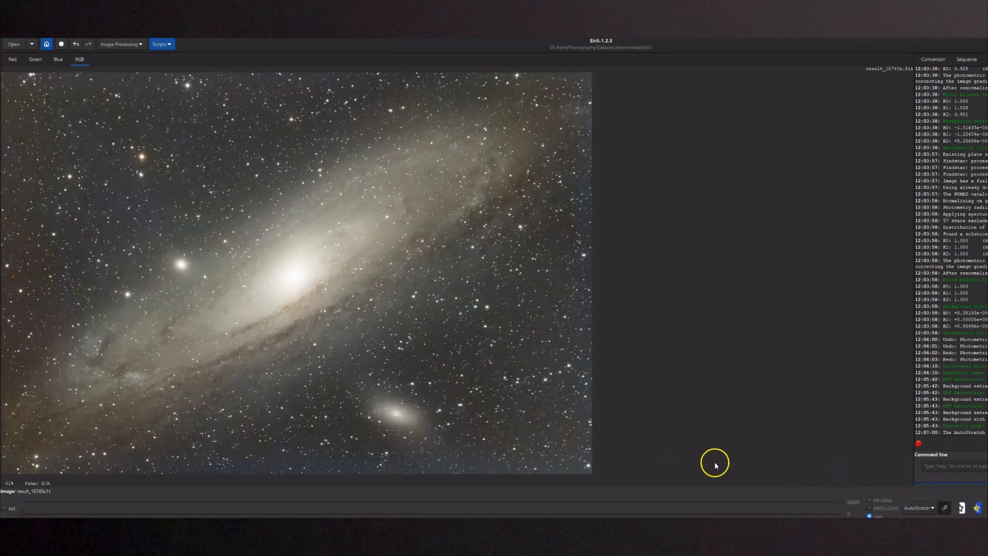
# - Remove the stars from the galaxy image with StarNet, pre-stretching the linear image and generating a star mask
pyautogui.click(121, 43)
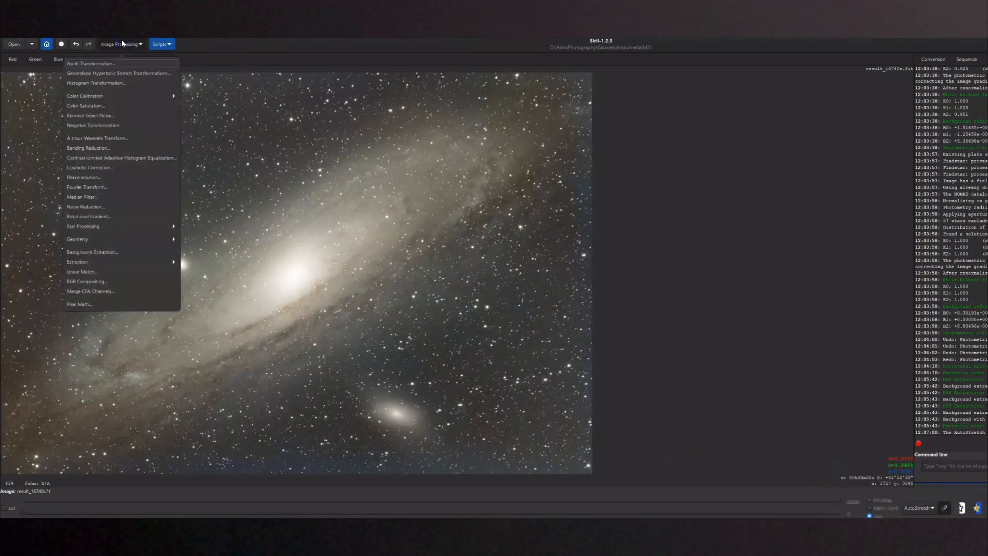
pyautogui.click(102, 229)
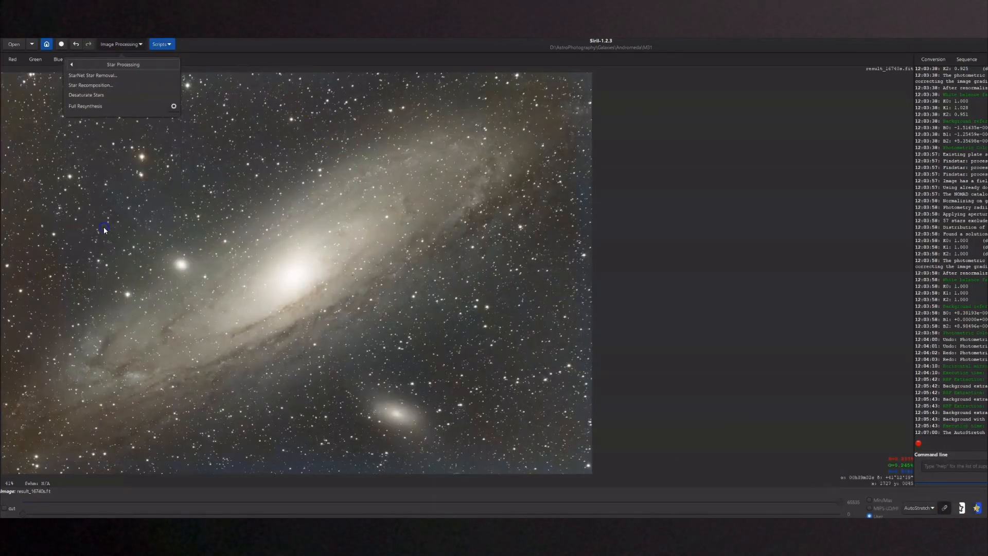
pyautogui.click(82, 76)
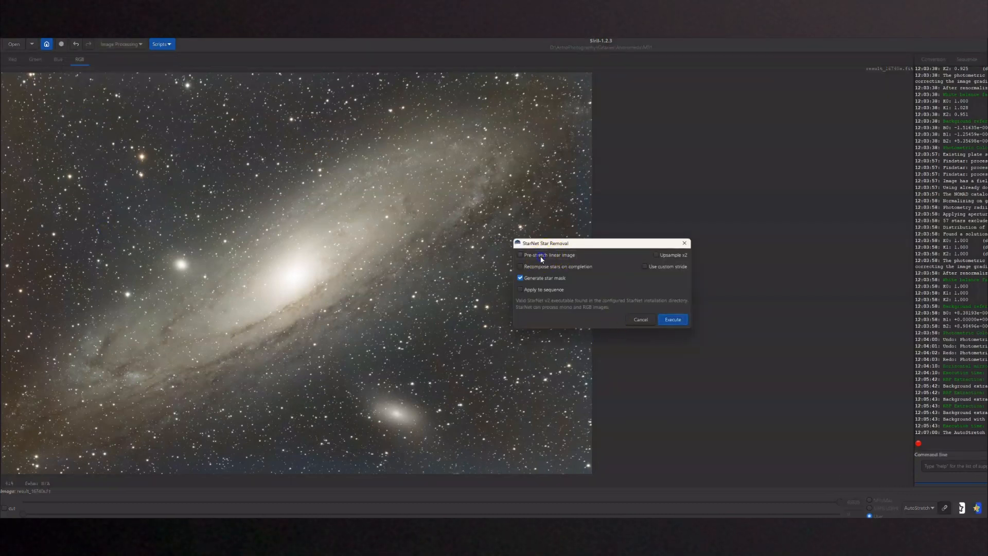
pyautogui.click(541, 259)
pyautogui.click(668, 319)
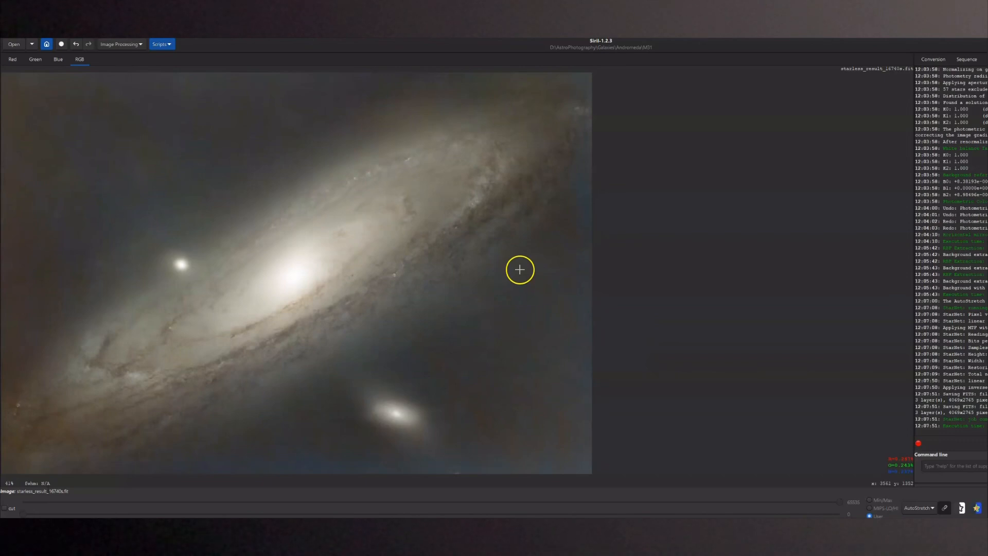
# - Display the starless image as Linear and apply a generalised hyperbolic stretch with factor about 2.1, local intensity 15 and symmetry point 0.00258
pyautogui.click(921, 508)
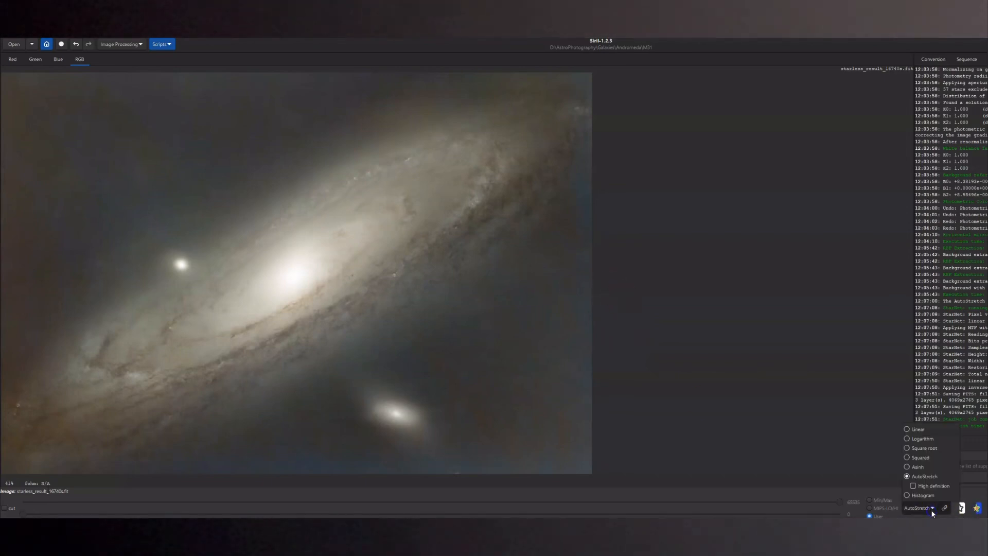
pyautogui.click(928, 436)
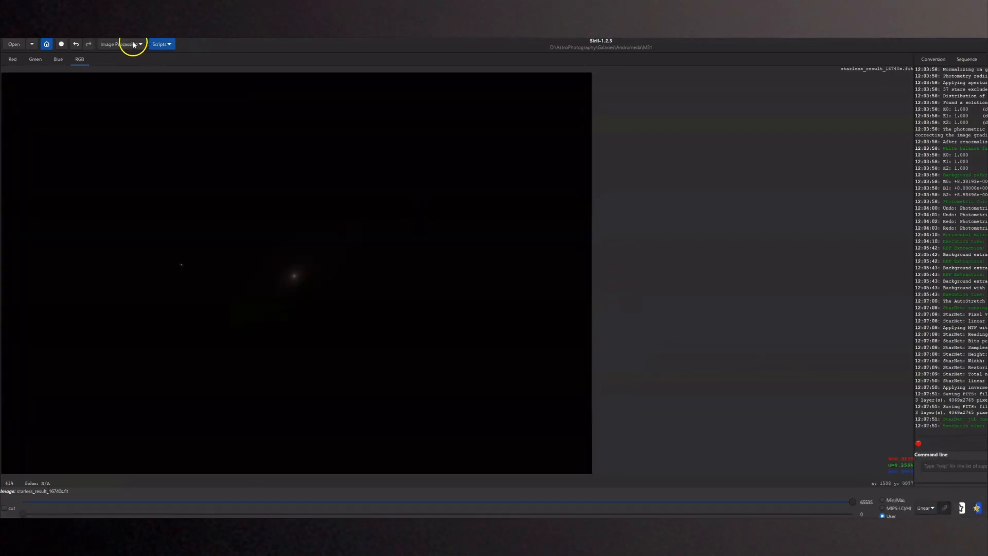
pyautogui.click(133, 45)
pyautogui.click(126, 73)
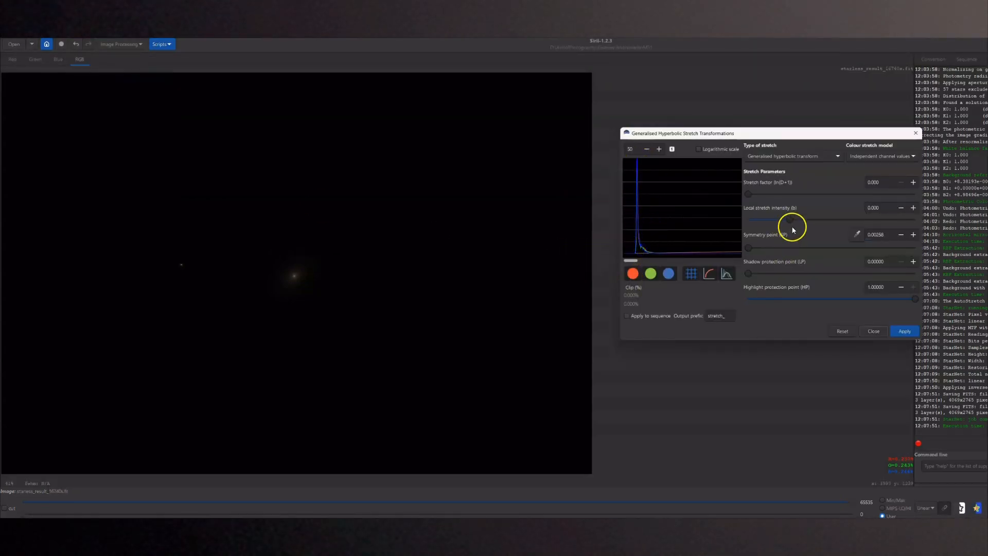
pyautogui.moveTo(747, 194); pyautogui.dragTo(789, 194)
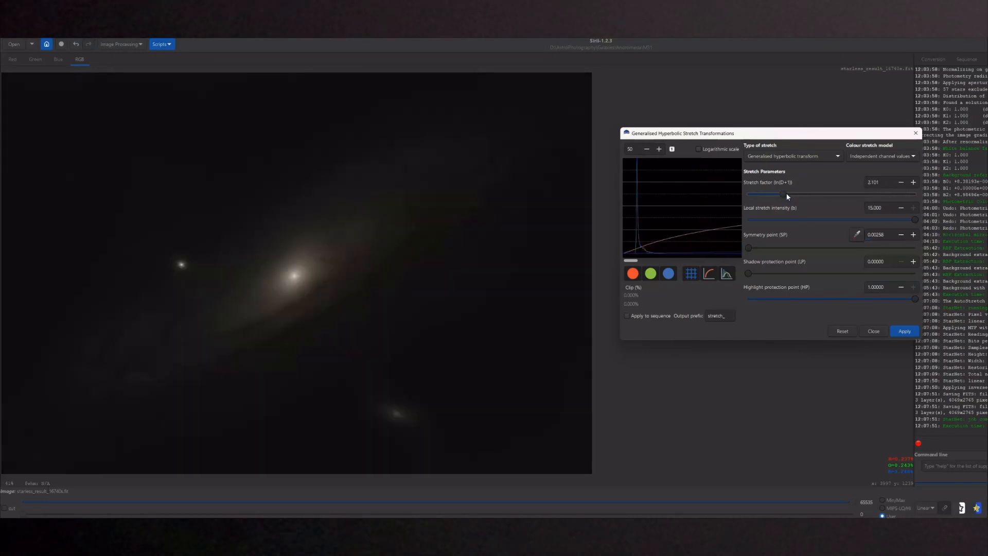
pyautogui.click(898, 339)
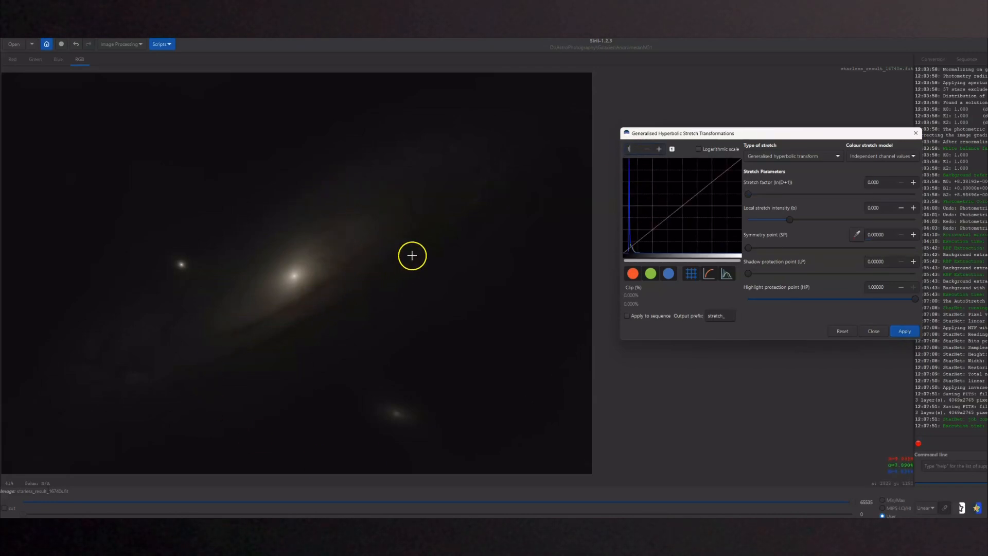
# - Sample the symmetry point from the dark area just below the core and apply a stretch with factor about 1.01 and local intensity about 3.2
pyautogui.moveTo(338, 303); pyautogui.dragTo(351, 309)
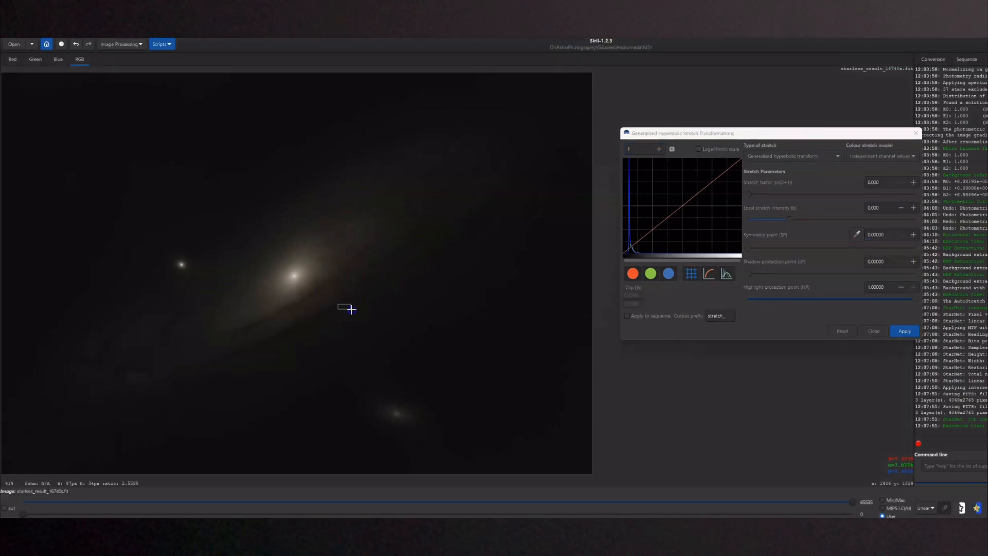
pyautogui.click(857, 234)
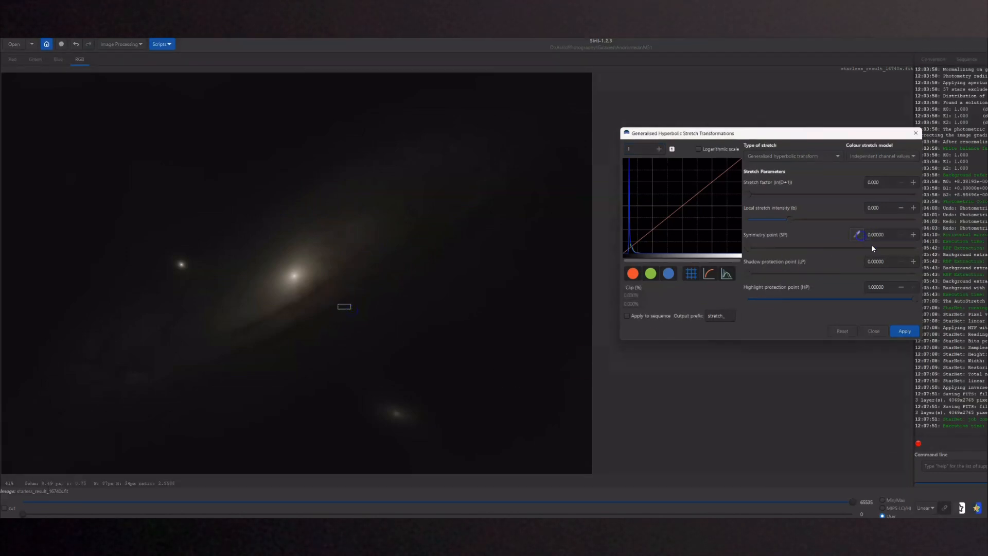
pyautogui.moveTo(749, 194); pyautogui.dragTo(815, 223)
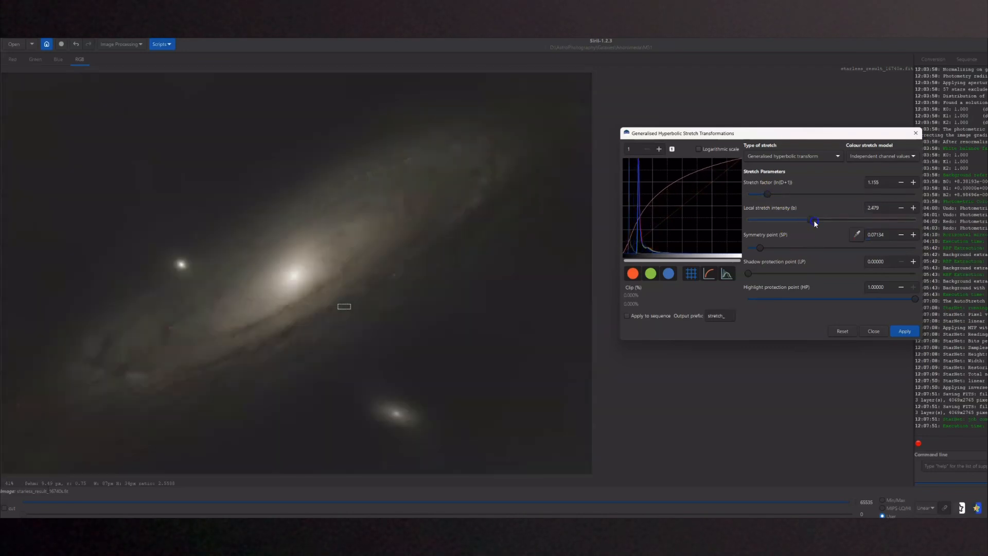
pyautogui.moveTo(772, 196); pyautogui.dragTo(823, 219)
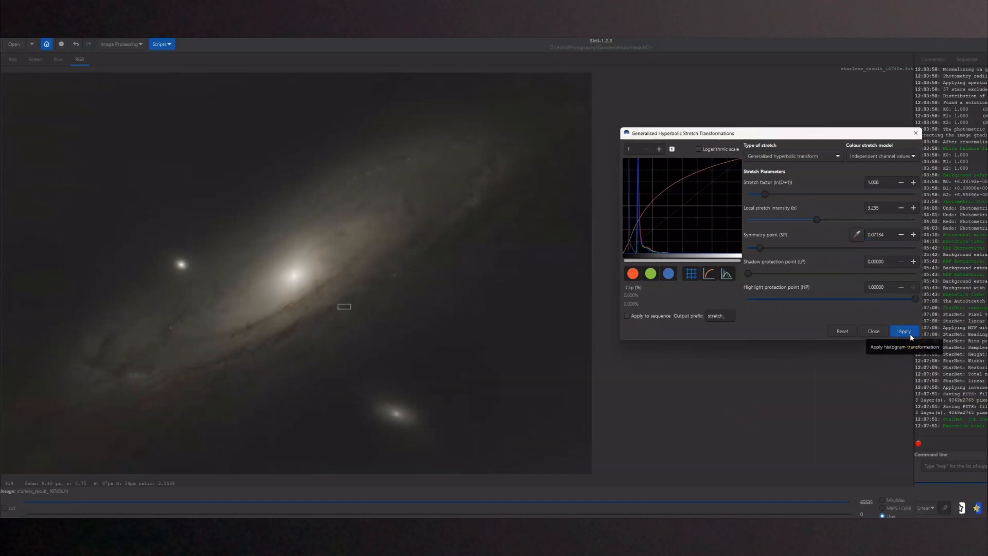
pyautogui.click(906, 333)
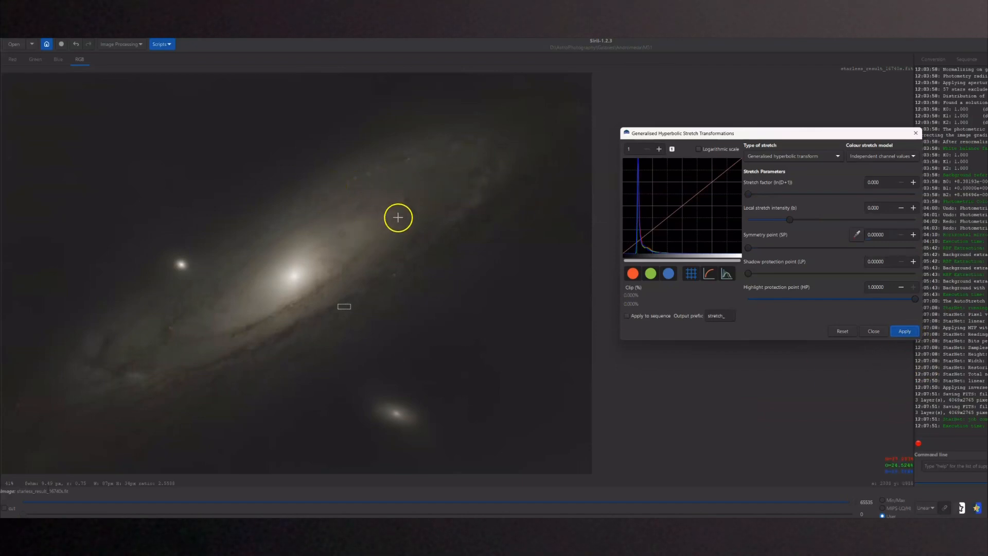
# - Sample the symmetry point on the upper disk and apply a stretch with factor 0.651, local intensity about 2.69 and highlight protection about 0.6
pyautogui.moveTo(404, 203); pyautogui.dragTo(411, 210)
pyautogui.click(855, 241)
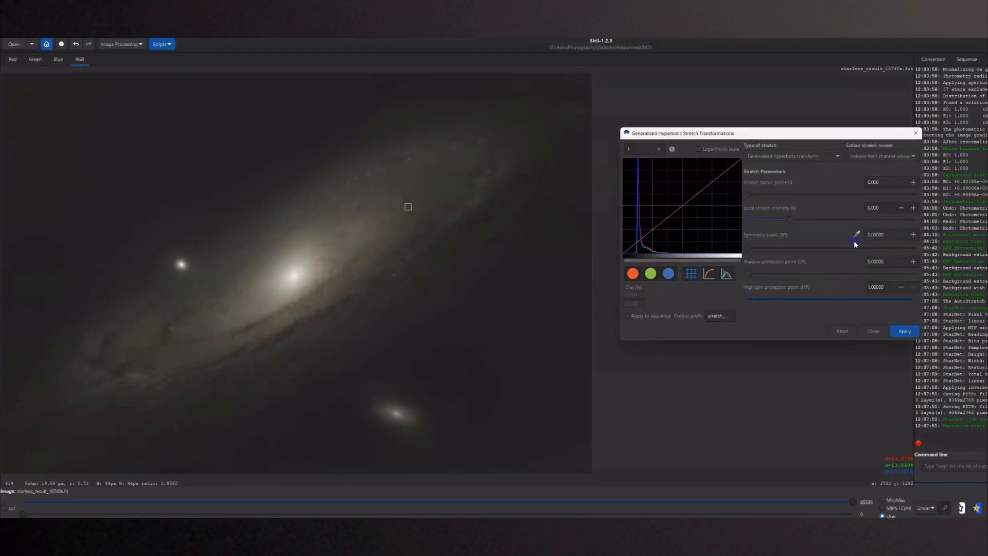
pyautogui.click(755, 194)
pyautogui.moveTo(756, 196)
pyautogui.mouseDown()
pyautogui.moveTo(769, 199)
pyautogui.moveTo(760, 195)
pyautogui.mouseUp()
pyautogui.moveTo(790, 219); pyautogui.dragTo(818, 225)
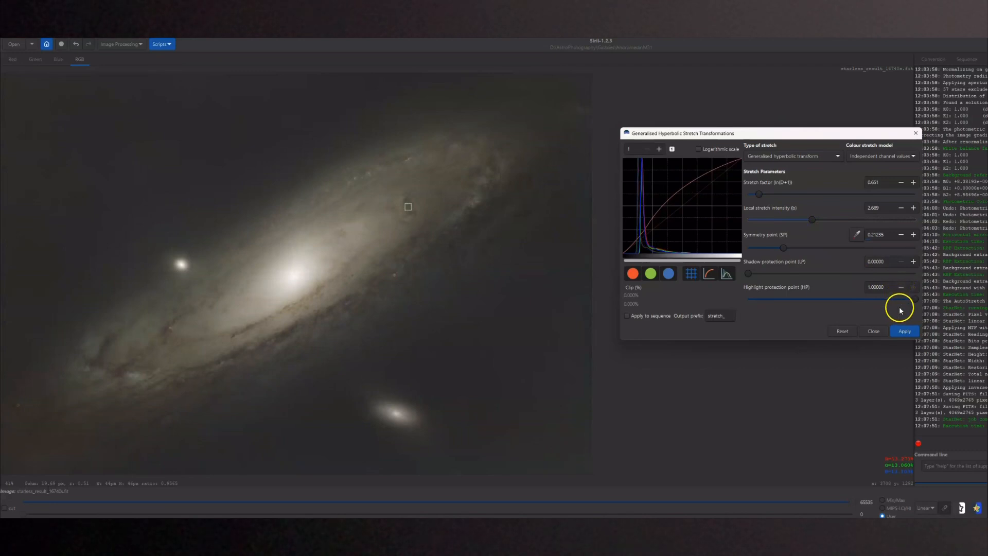
pyautogui.moveTo(916, 302); pyautogui.dragTo(846, 287)
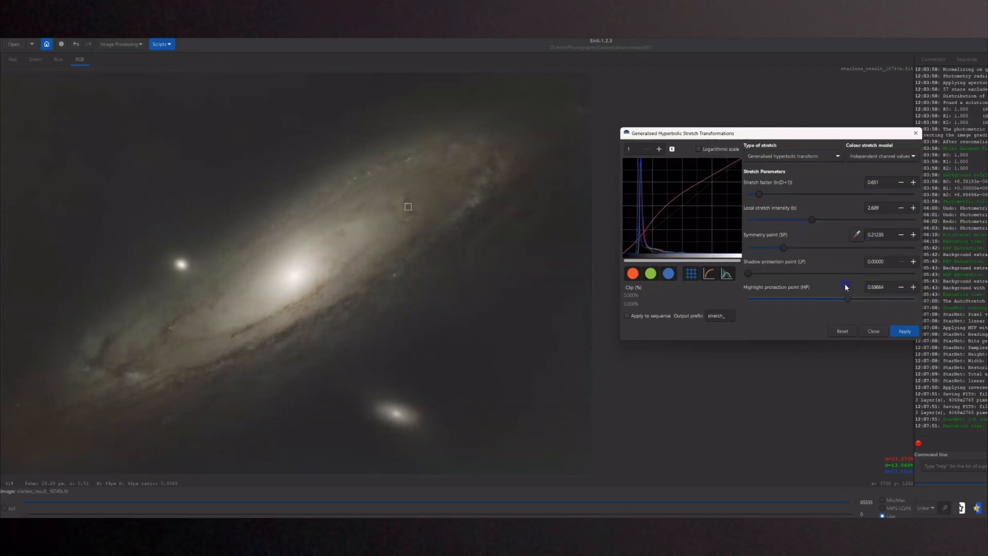
pyautogui.click(906, 334)
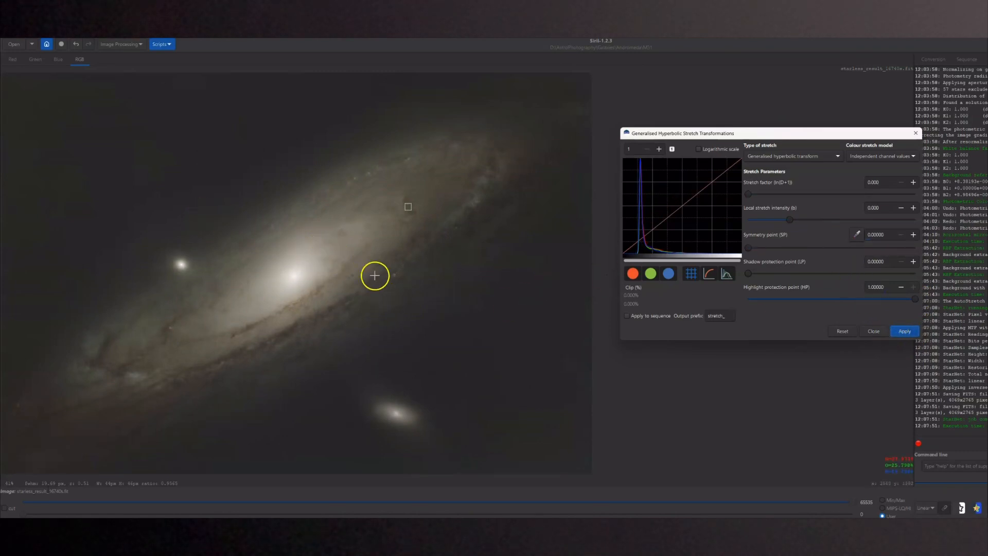
# - Sample beside the core, lower the symmetry point to about 0.49, and apply a stretch with factor about 1.24 and local intensity about 0.38
pyautogui.moveTo(261, 299); pyautogui.dragTo(273, 304)
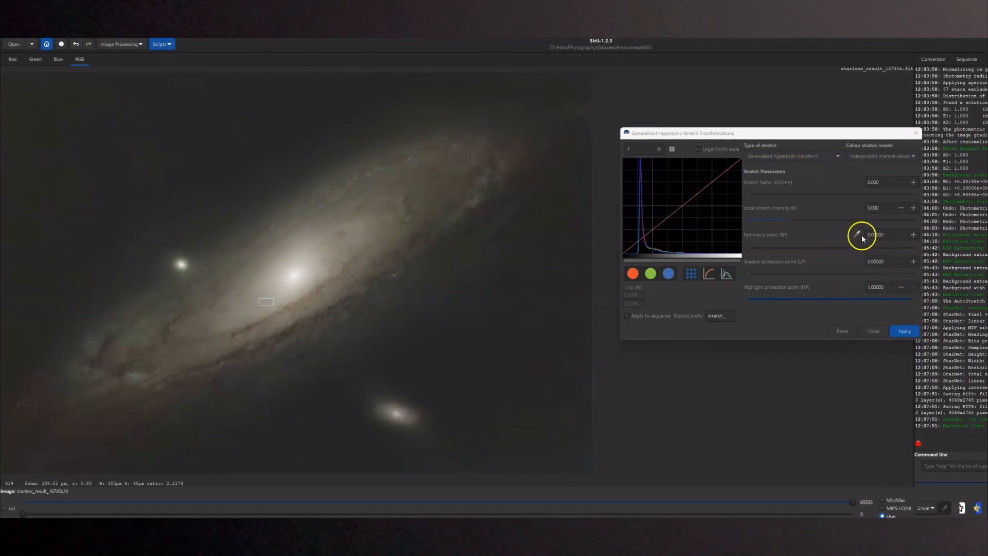
pyautogui.click(863, 232)
pyautogui.click(843, 248)
pyautogui.moveTo(852, 254); pyautogui.dragTo(838, 249)
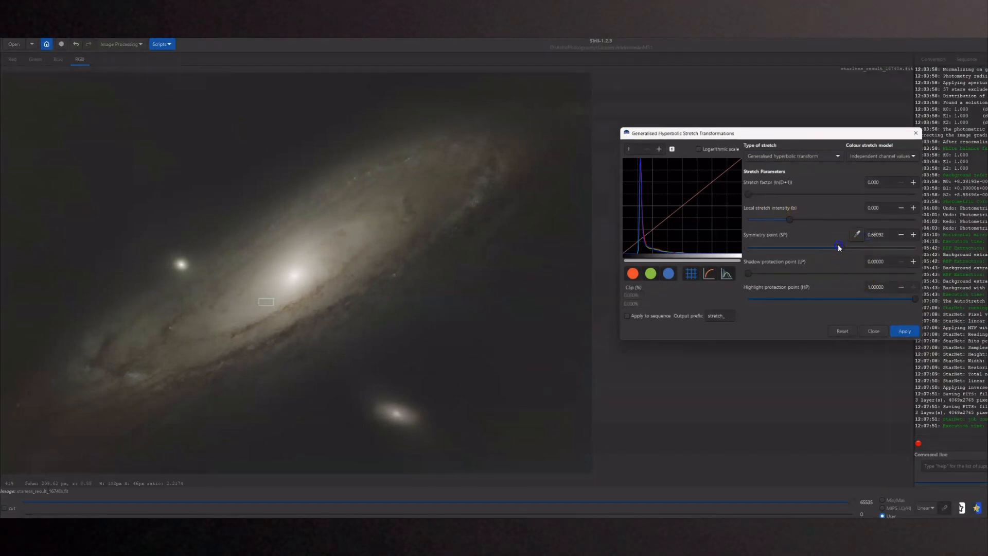
pyautogui.moveTo(750, 194); pyautogui.dragTo(775, 200)
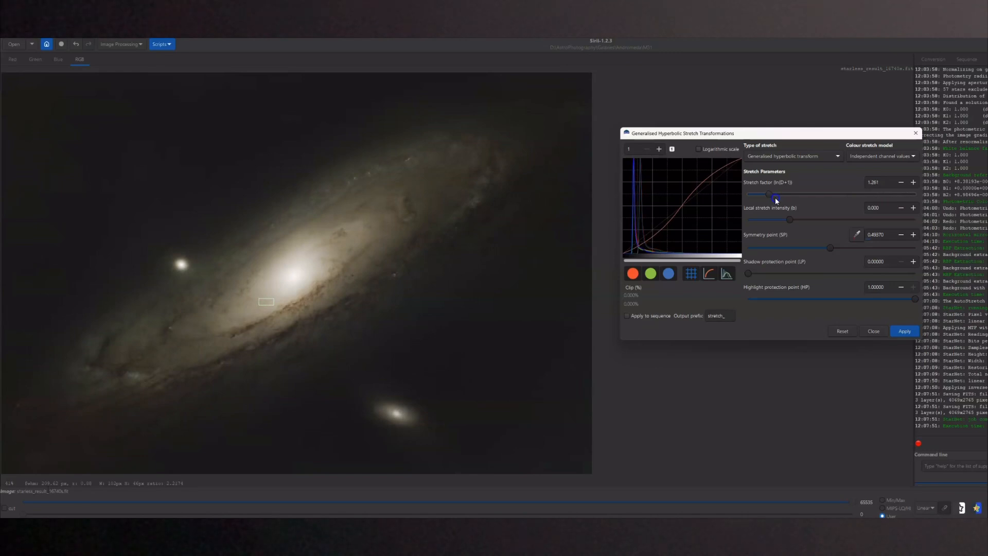
pyautogui.moveTo(789, 220)
pyautogui.mouseDown()
pyautogui.moveTo(889, 222)
pyautogui.moveTo(789, 220)
pyautogui.moveTo(811, 226)
pyautogui.moveTo(799, 222)
pyautogui.mouseUp()
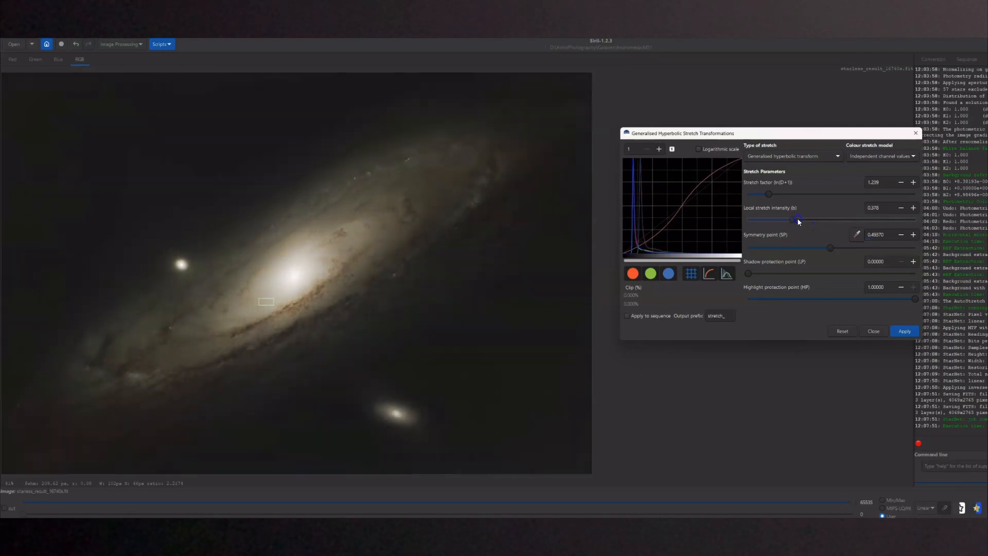
pyautogui.click(904, 331)
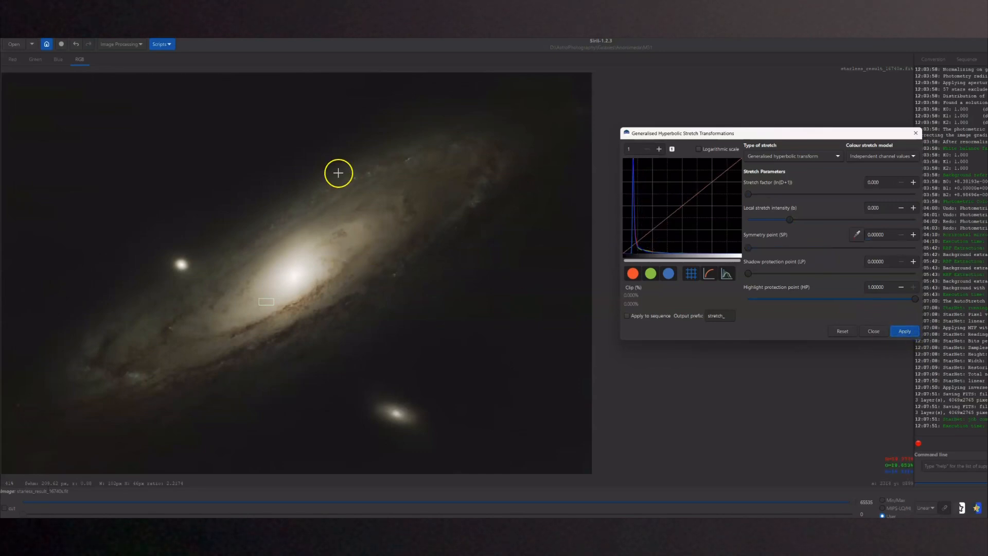
# - Clear the sample selection and apply a Saturation stretch with factor about 0.97, a raised symmetry point and increased local intensity
pyautogui.click(430, 265)
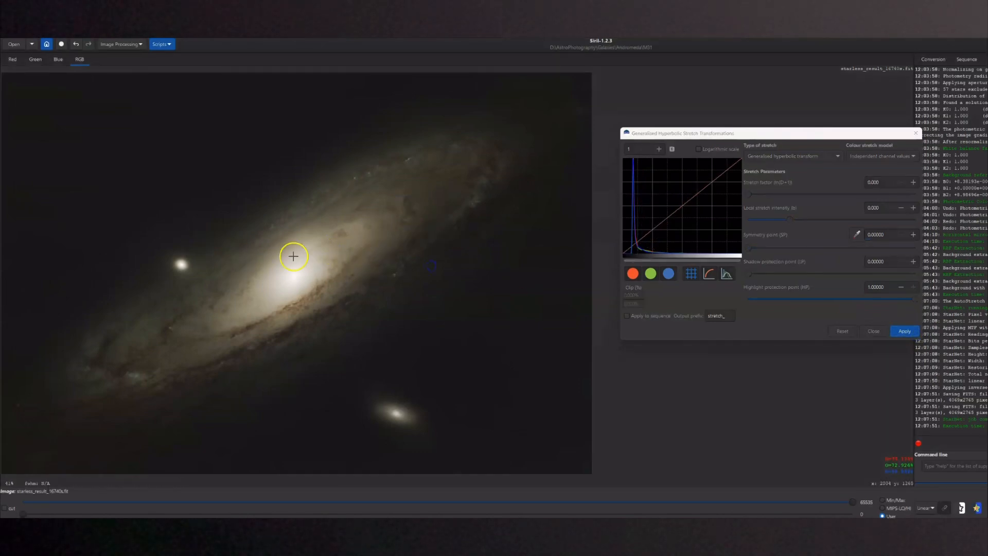
pyautogui.click(888, 159)
pyautogui.click(890, 190)
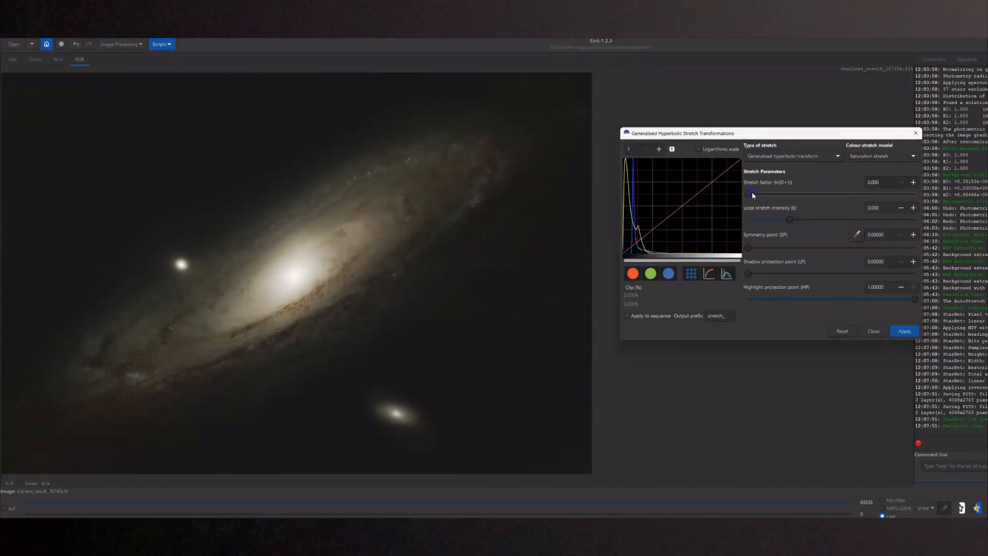
pyautogui.moveTo(752, 194)
pyautogui.mouseDown()
pyautogui.moveTo(814, 220)
pyautogui.moveTo(767, 197)
pyautogui.mouseUp()
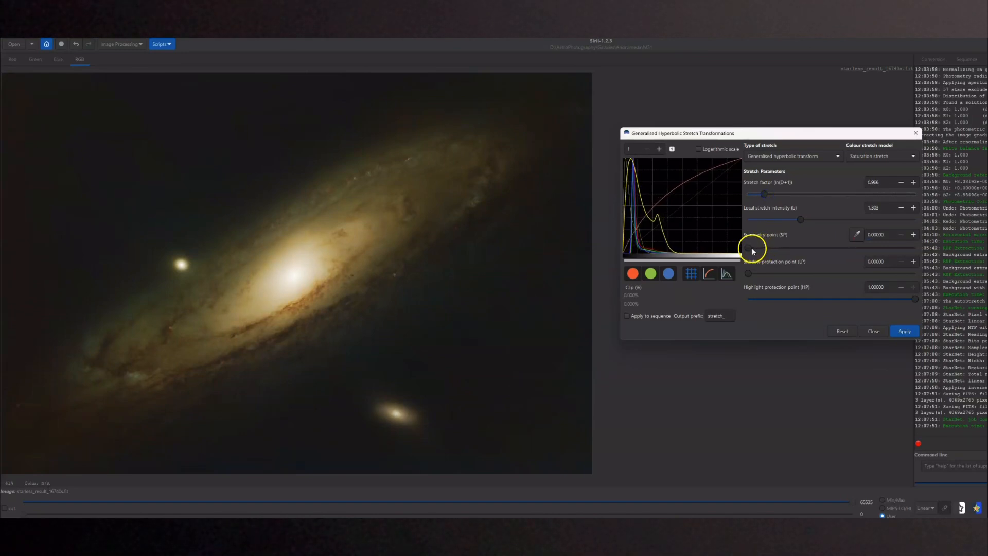
pyautogui.moveTo(752, 251); pyautogui.dragTo(763, 251)
pyautogui.moveTo(800, 219); pyautogui.dragTo(809, 223)
pyautogui.click(896, 334)
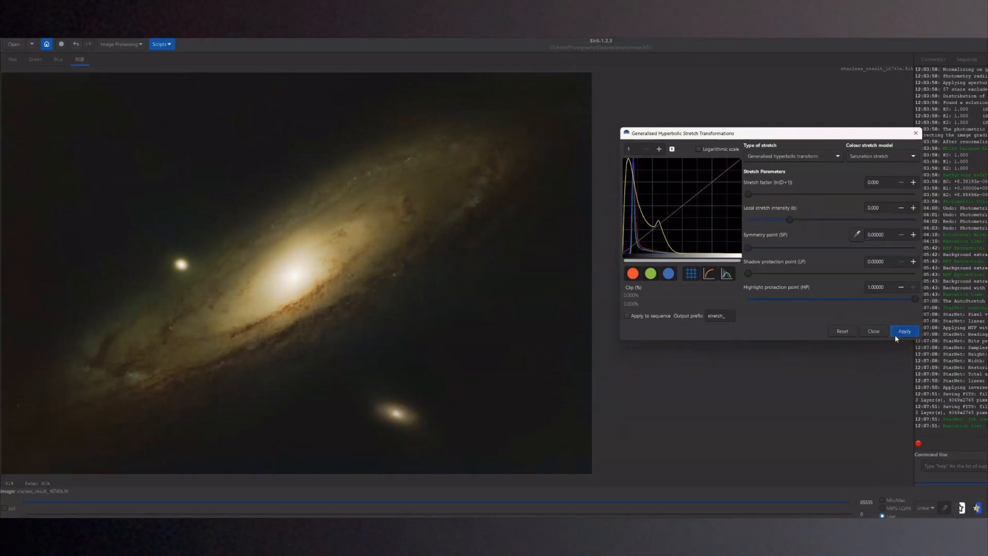
pyautogui.click(873, 332)
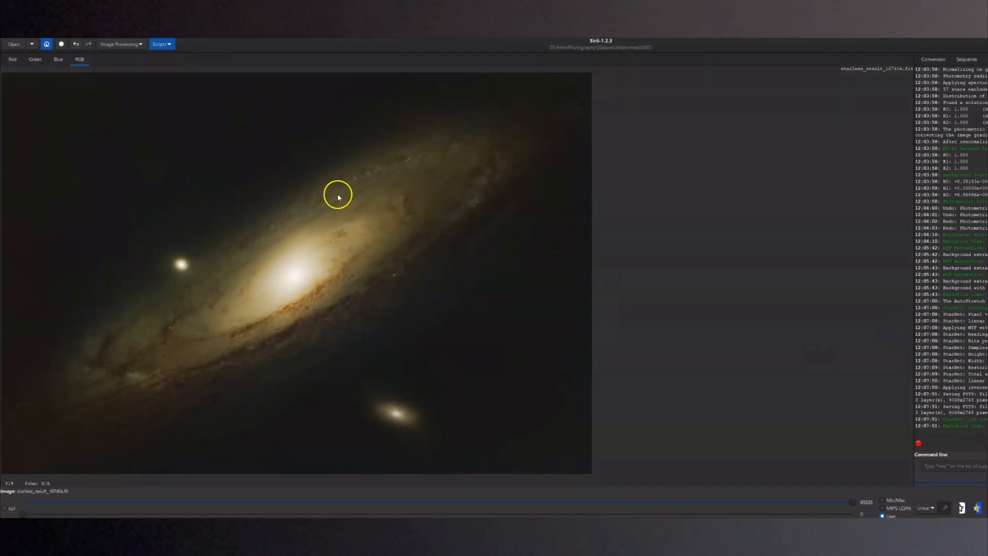
# - Darken the background by applying an Asinh transformation with black point about 0.034 and stretch factor 0
pyautogui.click(132, 45)
pyautogui.click(119, 63)
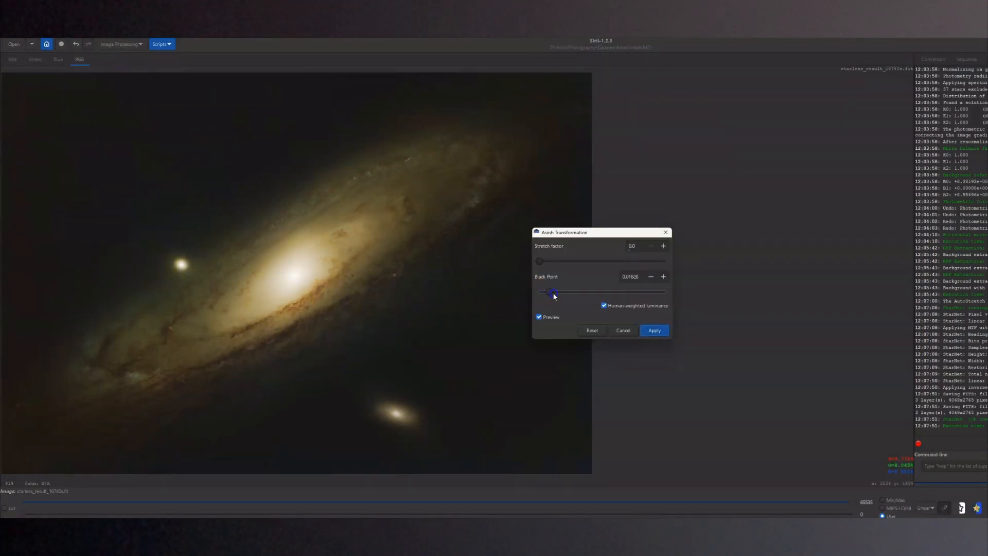
pyautogui.moveTo(554, 295); pyautogui.dragTo(565, 297)
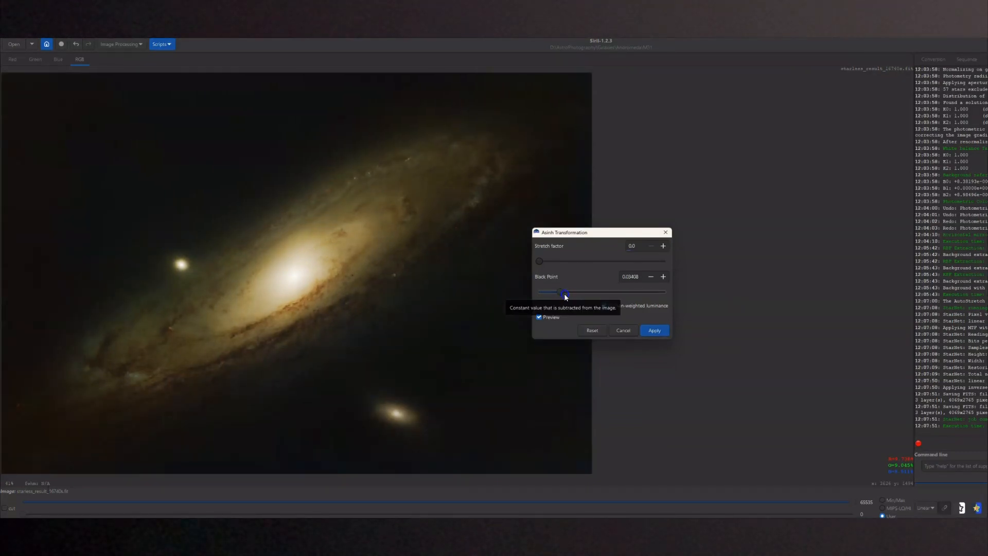
pyautogui.click(643, 334)
# - Sample the symmetry point on the upper disk, raise it to about 0.424, and apply an independent-channel hyperbolic stretch with factor about 0.735
pyautogui.click(119, 45)
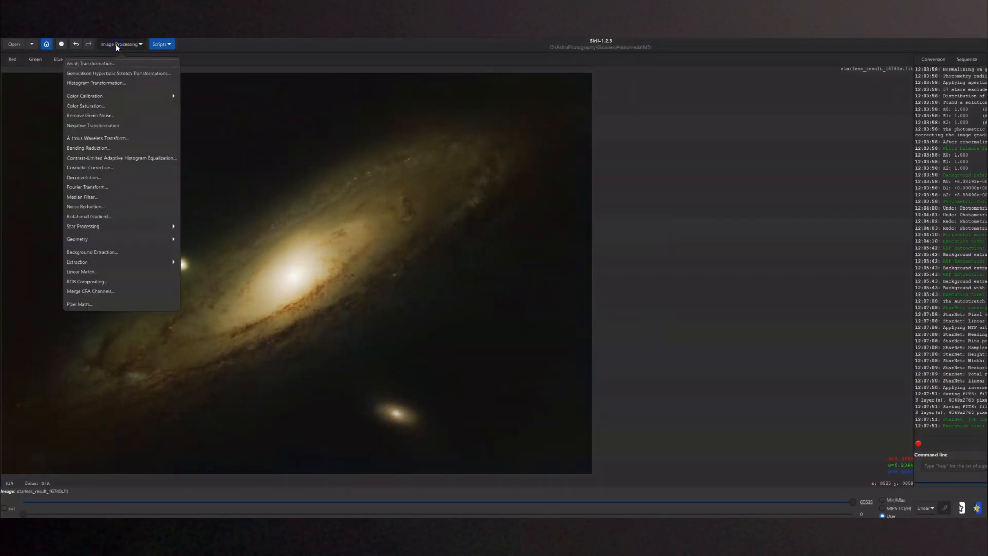
pyautogui.click(124, 73)
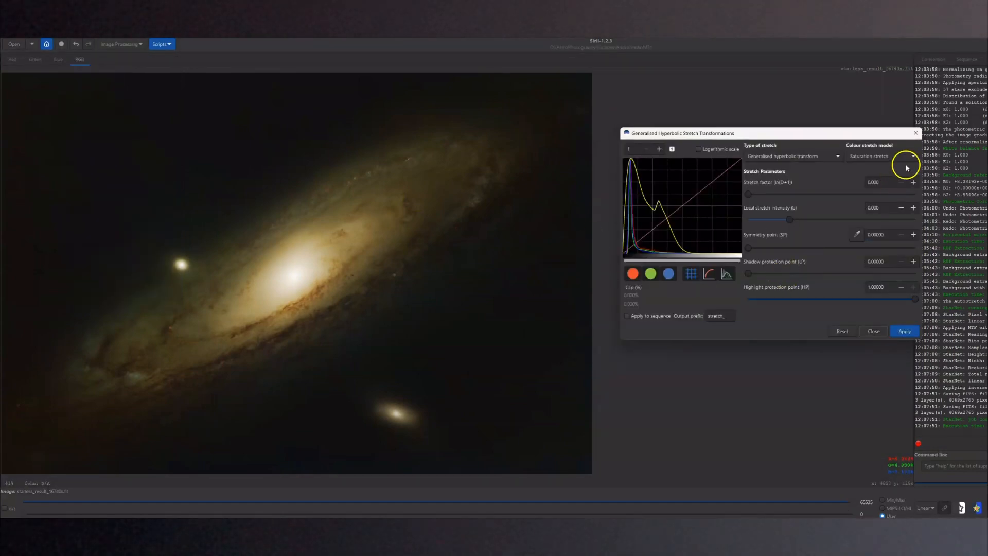
pyautogui.click(899, 157)
pyautogui.click(892, 129)
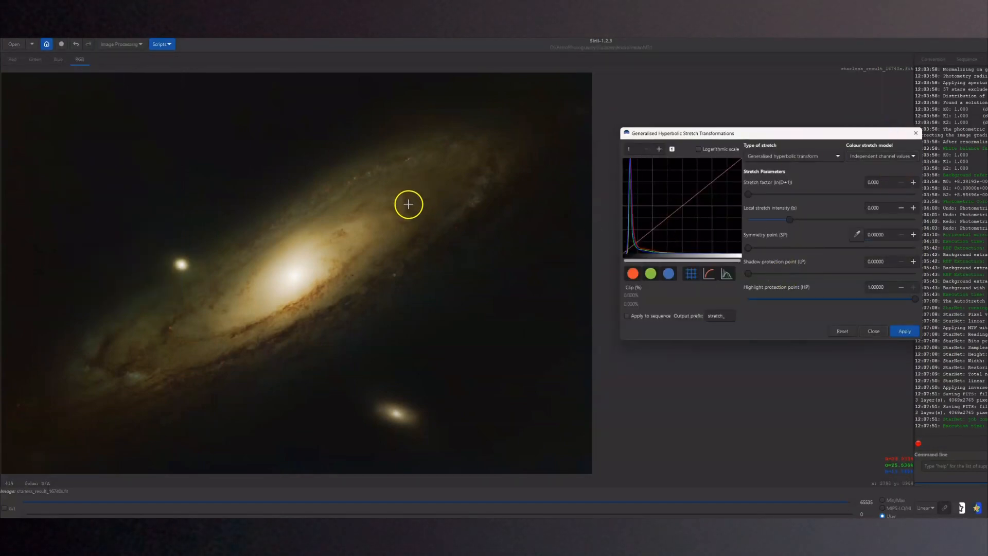
pyautogui.click(406, 206)
pyautogui.click(856, 234)
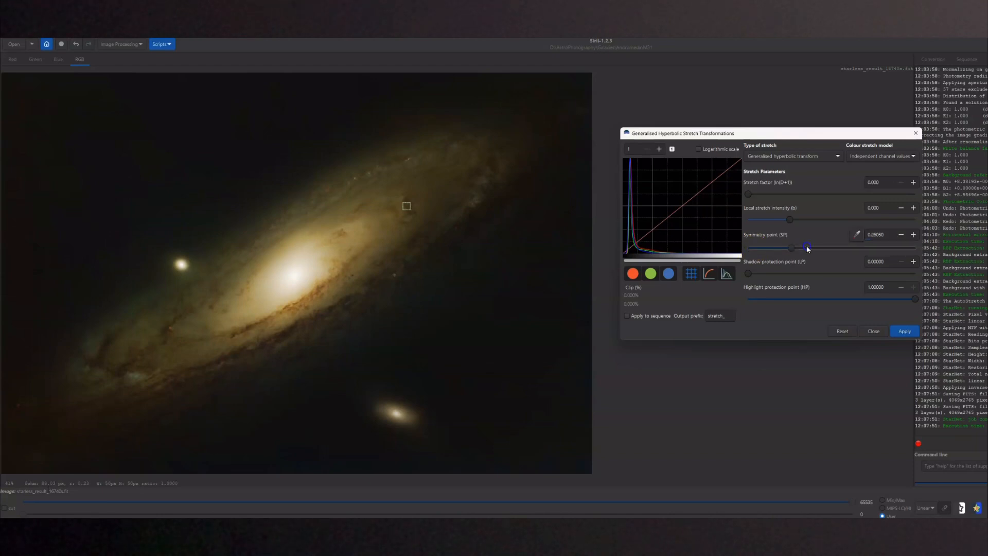
pyautogui.moveTo(748, 194)
pyautogui.mouseDown()
pyautogui.moveTo(780, 201)
pyautogui.moveTo(764, 202)
pyautogui.mouseUp()
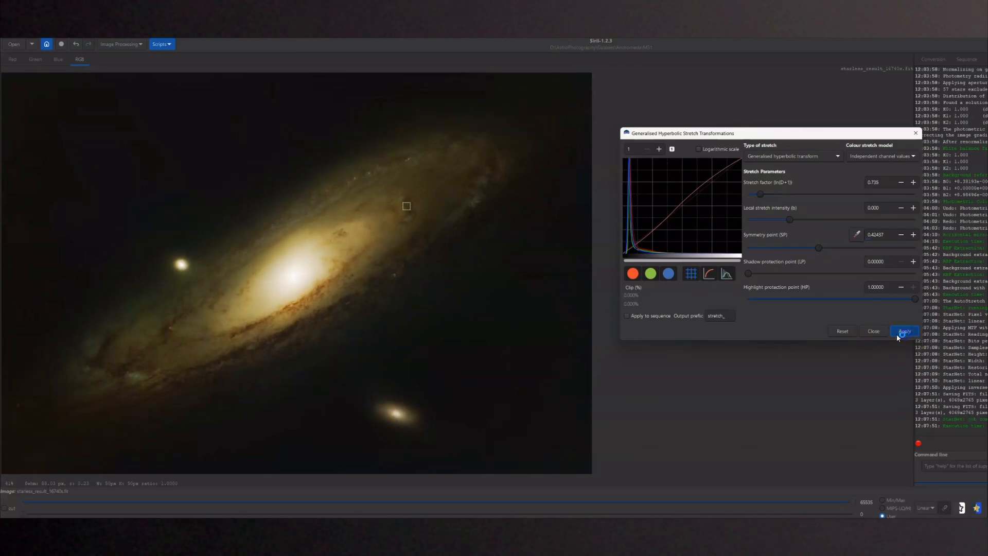
pyautogui.click(873, 331)
# - Remove green noise from the starless galaxy with Average Neutral protection and lightness preserved
pyautogui.click(120, 44)
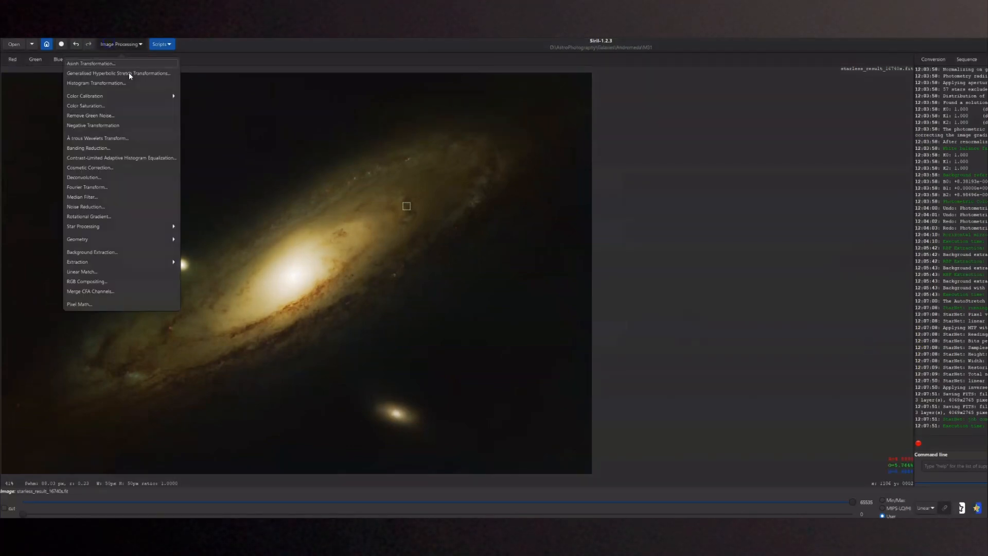
pyautogui.click(122, 115)
pyautogui.click(780, 250)
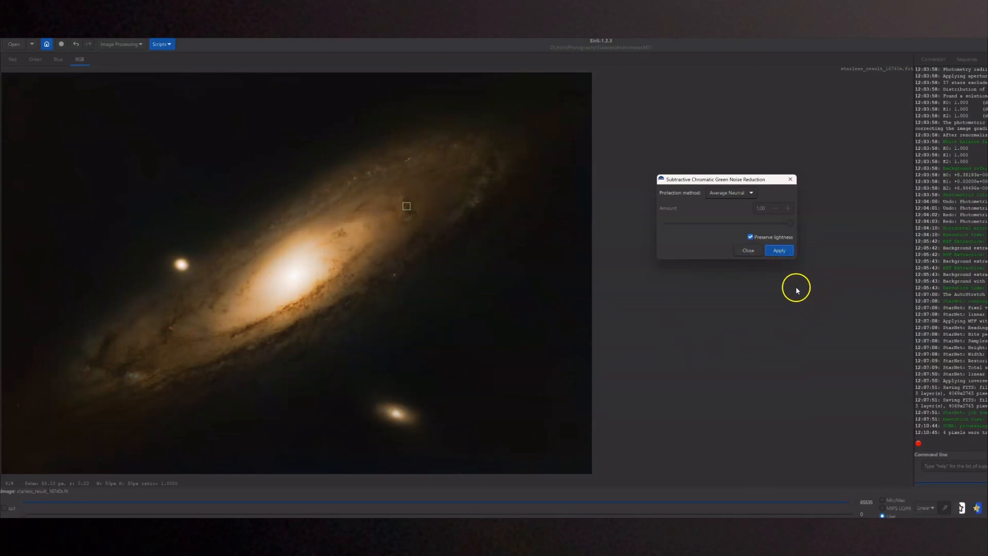
pyautogui.click(750, 250)
# - Clear the sample selection and examine the galaxy's core, dust lanes and background both close up and as a whole
pyautogui.click(452, 272)
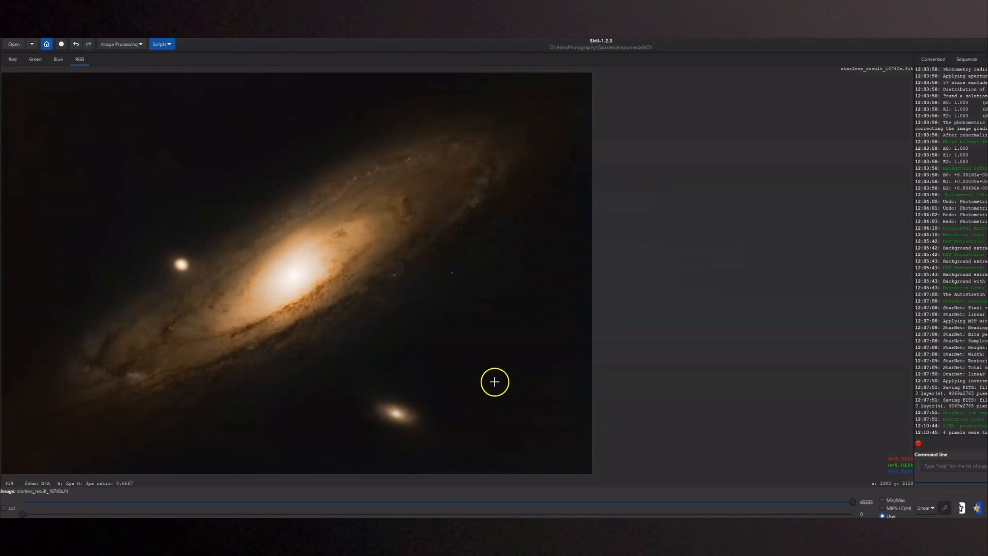
pyautogui.scroll(2, 331, 258)
pyautogui.scroll(-4, 332, 257)
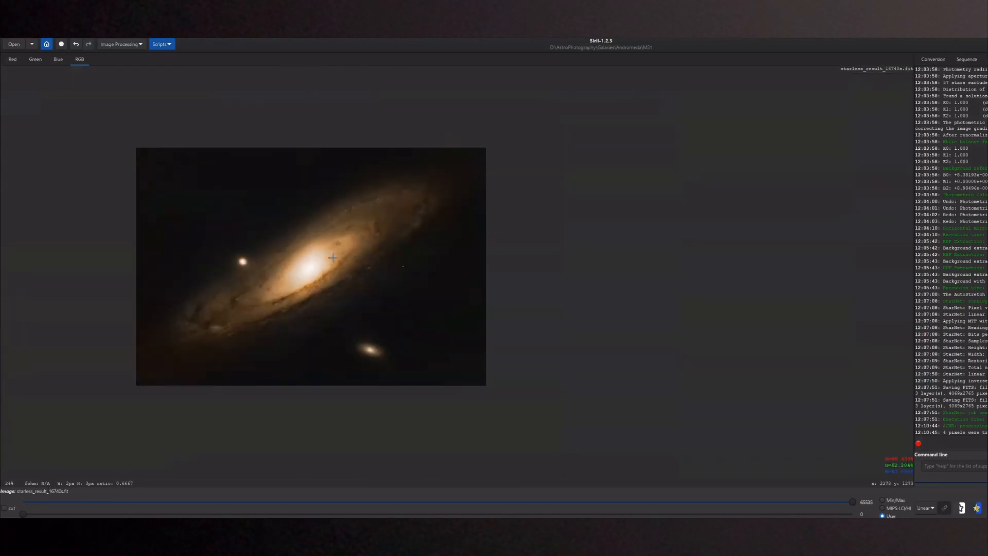
pyautogui.scroll(2, 332, 258)
pyautogui.scroll(2, 522, 310)
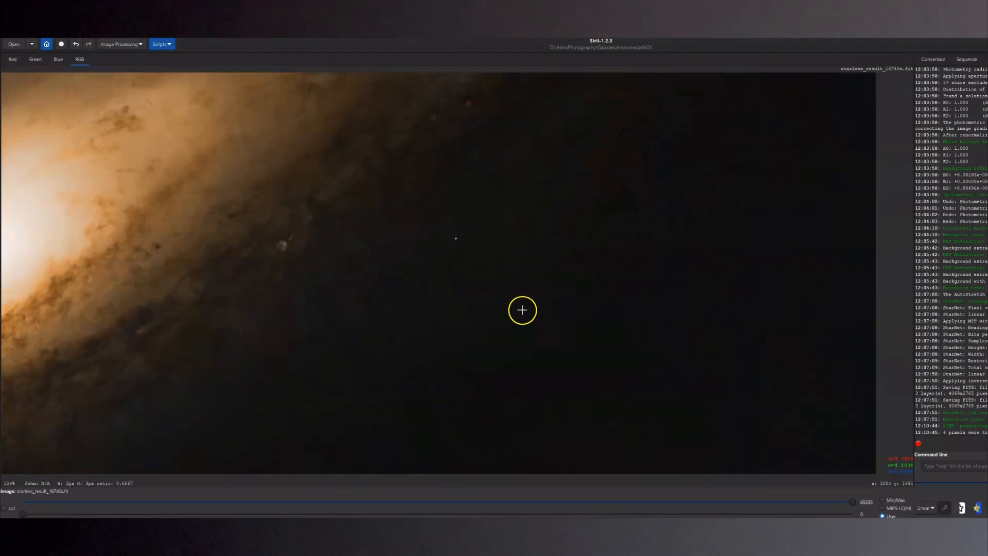
pyautogui.scroll(-4, 463, 254)
pyautogui.scroll(3, 373, 265)
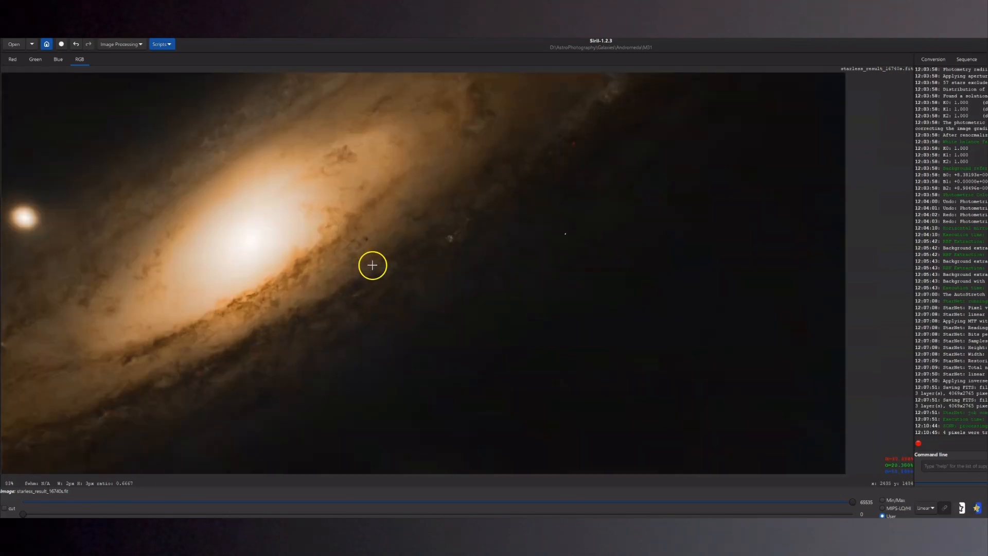
pyautogui.scroll(-3, 263, 262)
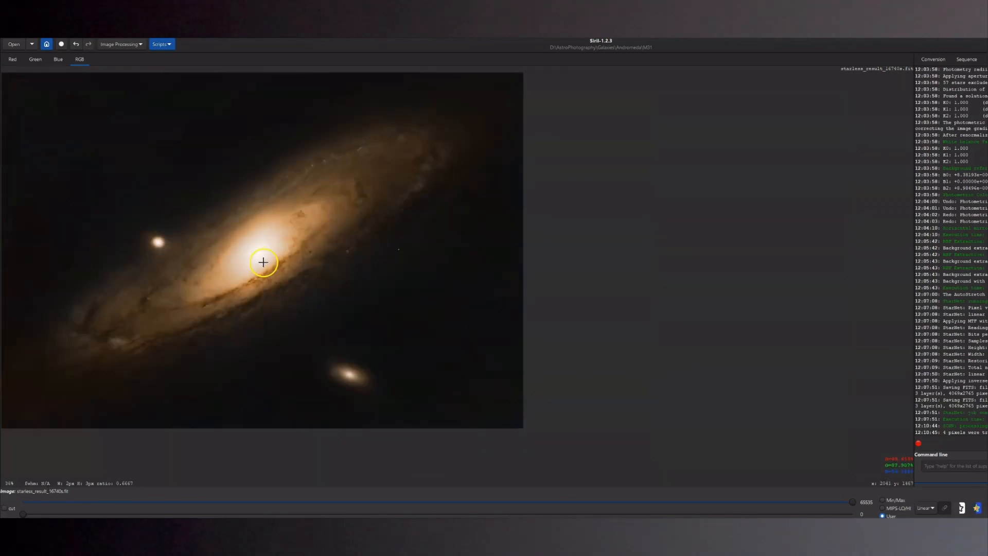
# - Save the starless image as a TIFF named starless_result_16740s in 32-bit floating point without compression
pyautogui.hotkey('ctrl', 'shift', 's')
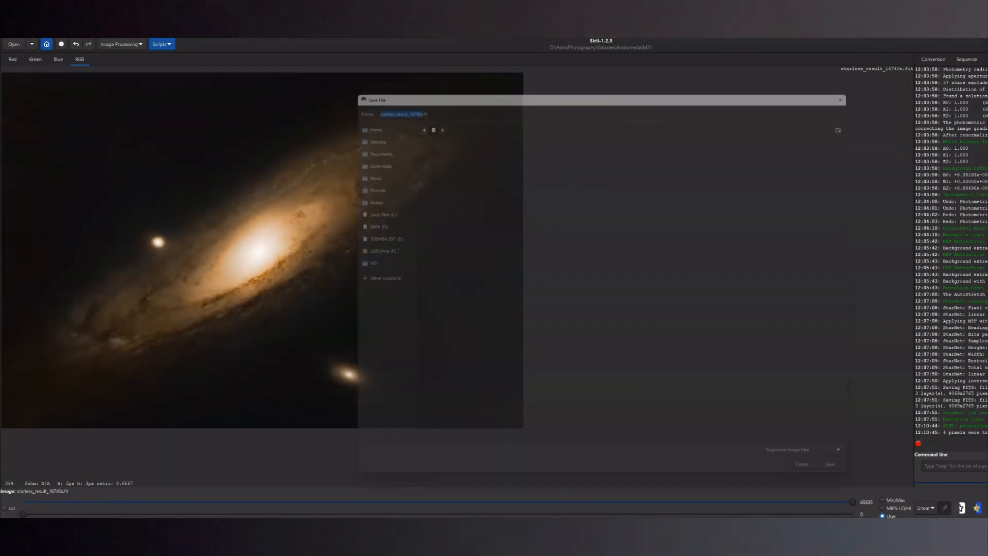
pyautogui.click(863, 467)
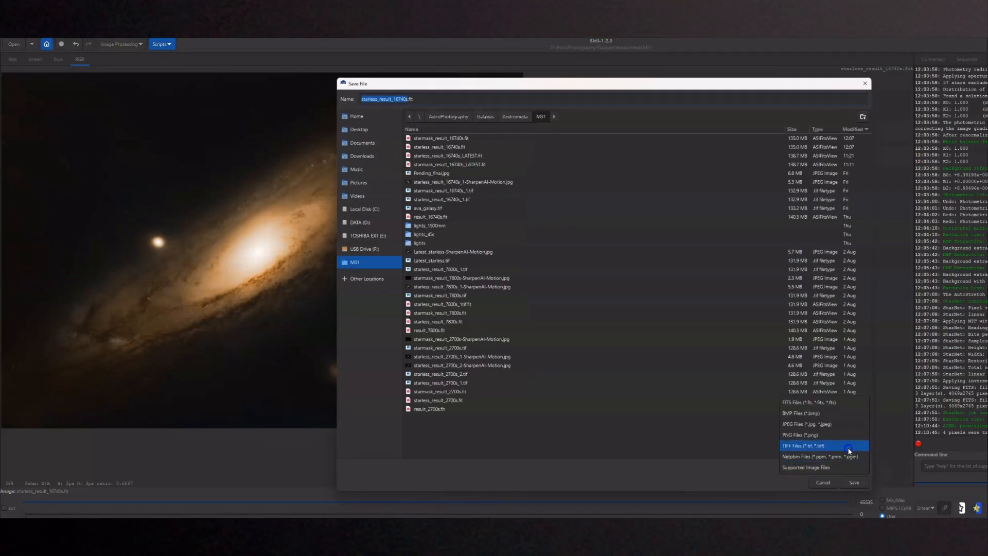
pyautogui.click(802, 445)
pyautogui.click(855, 483)
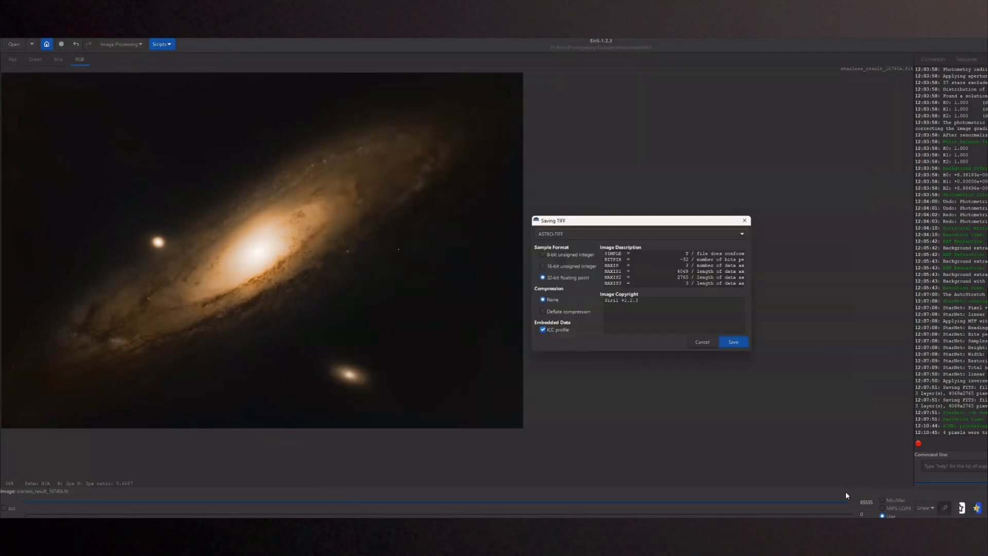
pyautogui.click(733, 342)
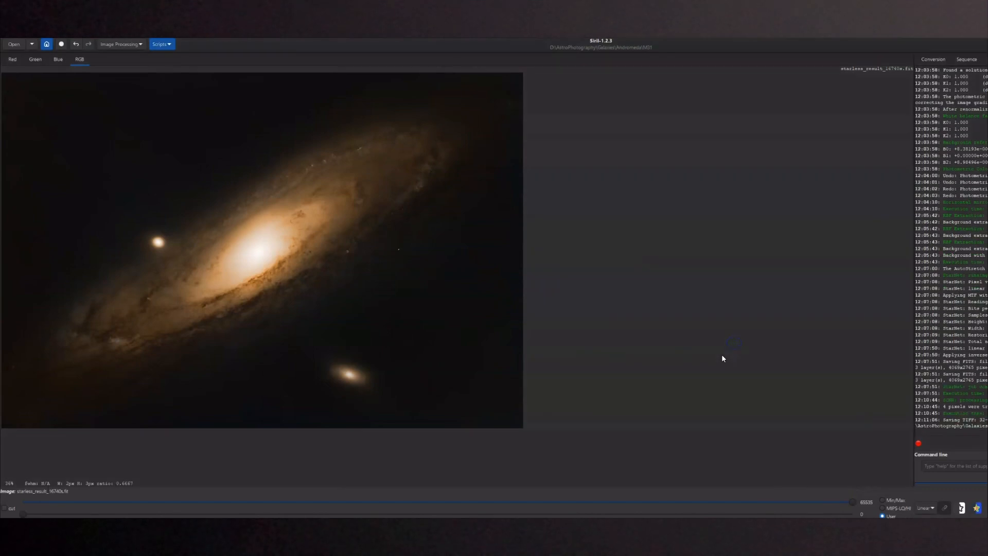
# - Open the star mask file starmask_result_16740s.fit from the M31 folder
pyautogui.click(18, 43)
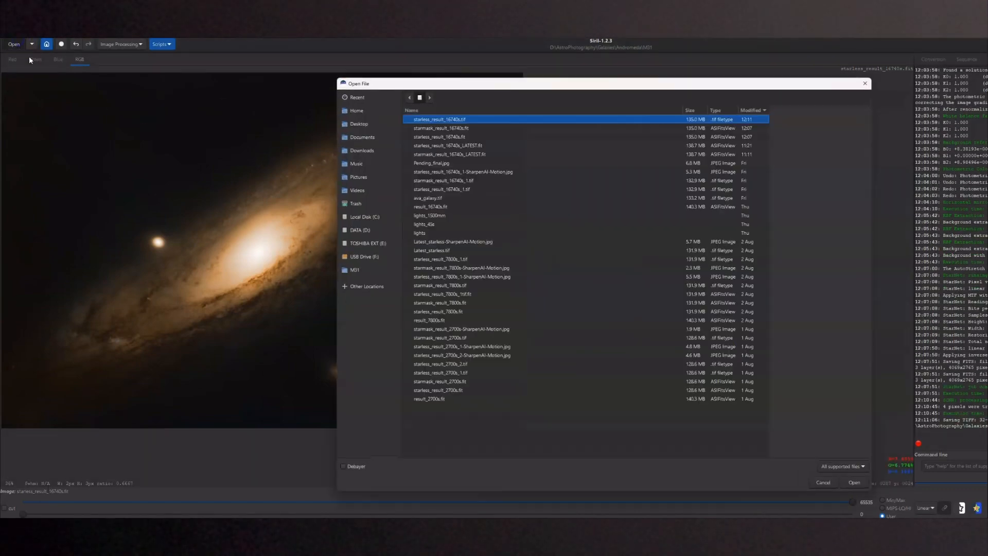
pyautogui.click(418, 128)
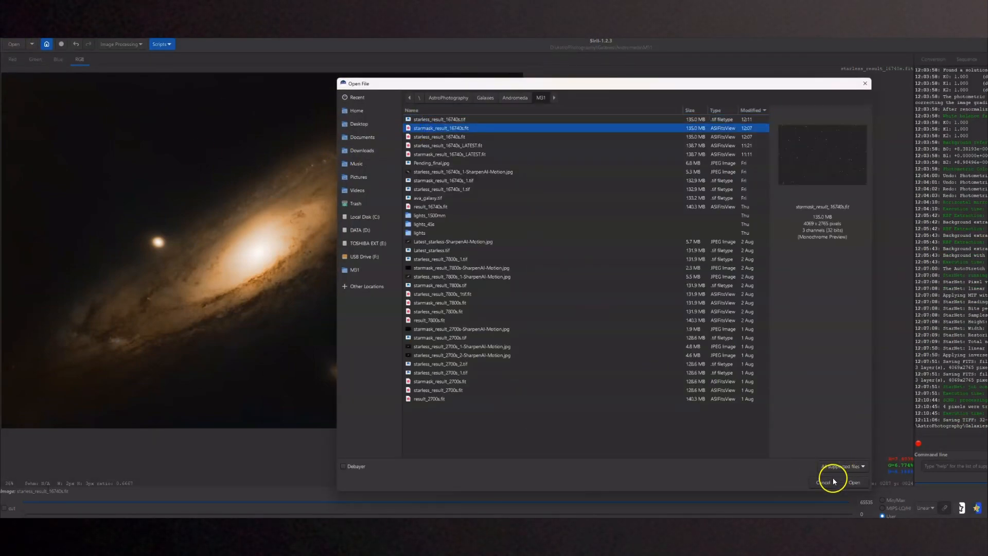
pyautogui.click(857, 487)
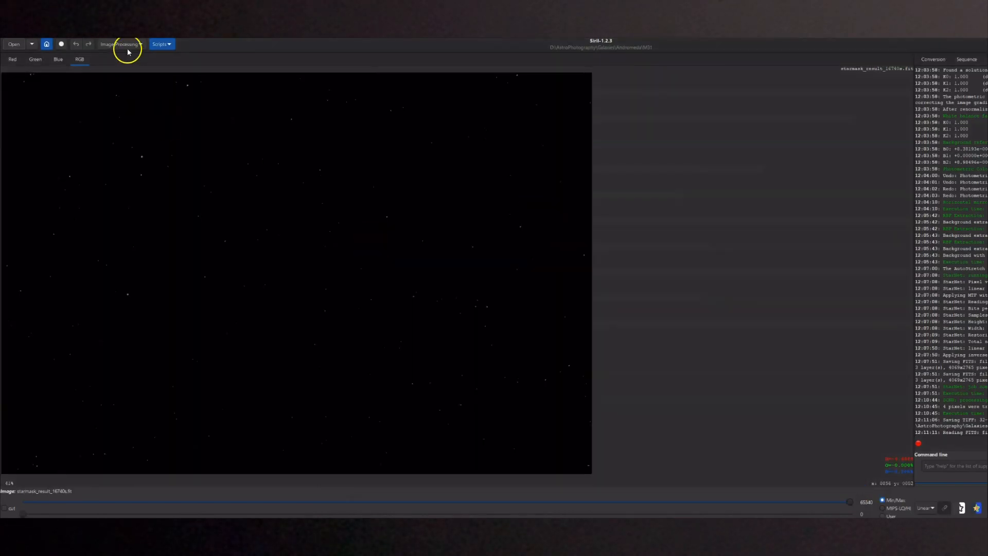
# - Apply a generalised hyperbolic stretch to the star mask with factor about 3.5 and local intensity about 10.8
pyautogui.click(132, 45)
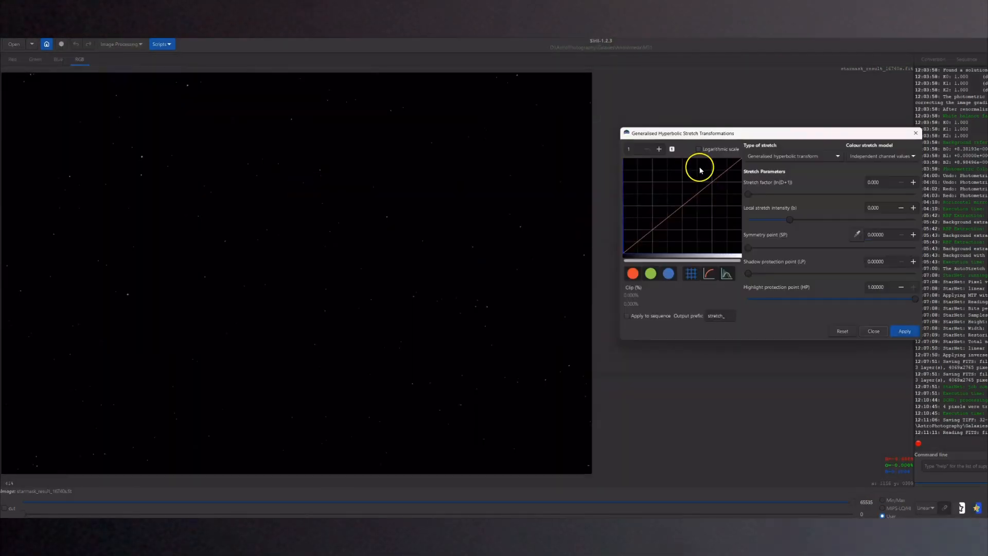
pyautogui.moveTo(796, 223); pyautogui.dragTo(897, 219)
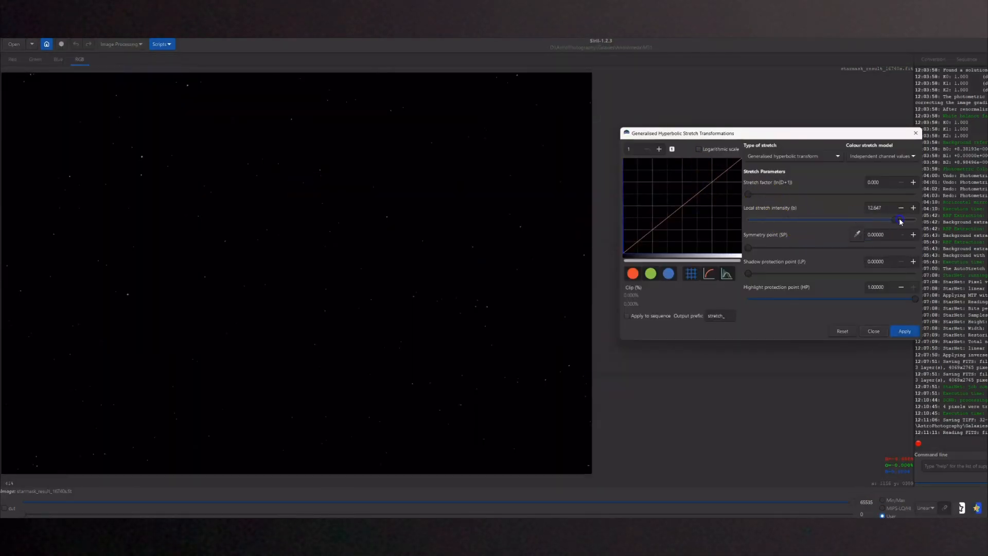
pyautogui.moveTo(748, 193); pyautogui.dragTo(888, 204)
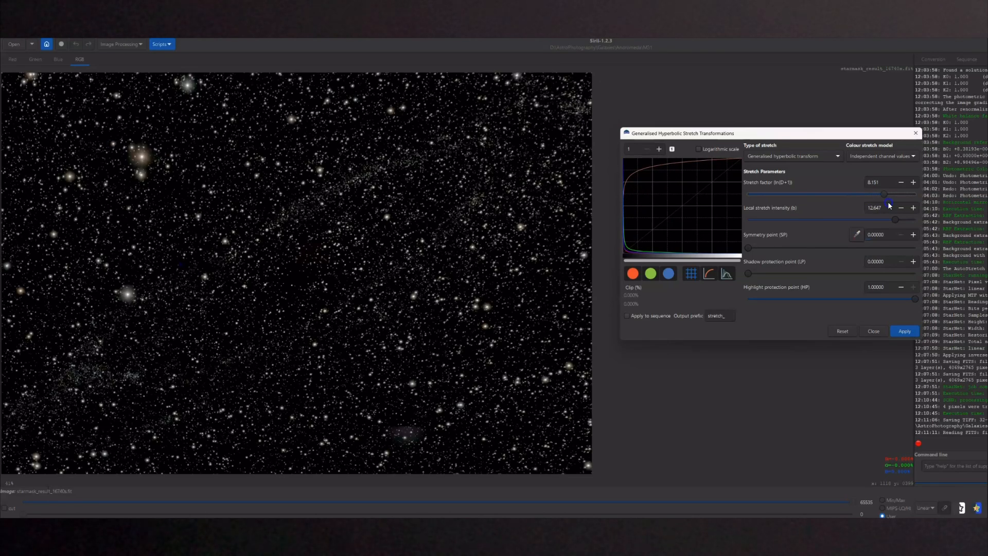
pyautogui.scroll(2, 400, 245)
pyautogui.scroll(-2, 405, 250)
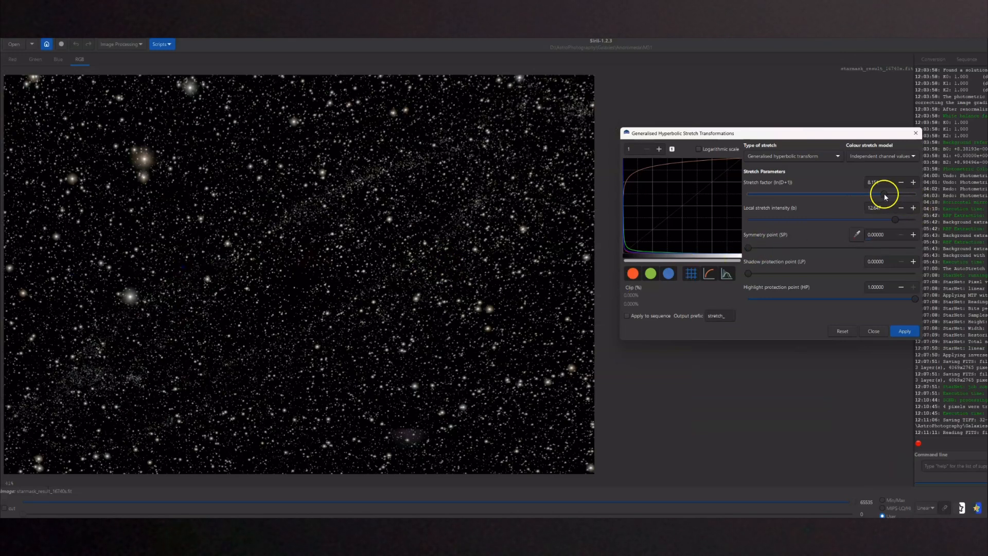
pyautogui.moveTo(873, 196); pyautogui.dragTo(825, 196)
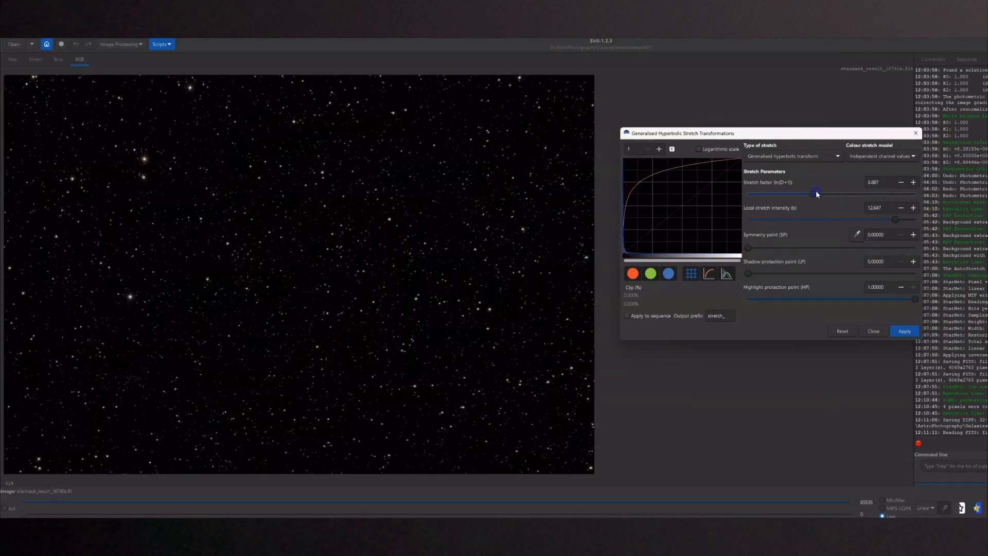
pyautogui.moveTo(893, 227); pyautogui.dragTo(889, 221)
pyautogui.moveTo(819, 199); pyautogui.dragTo(812, 198)
pyautogui.click(911, 332)
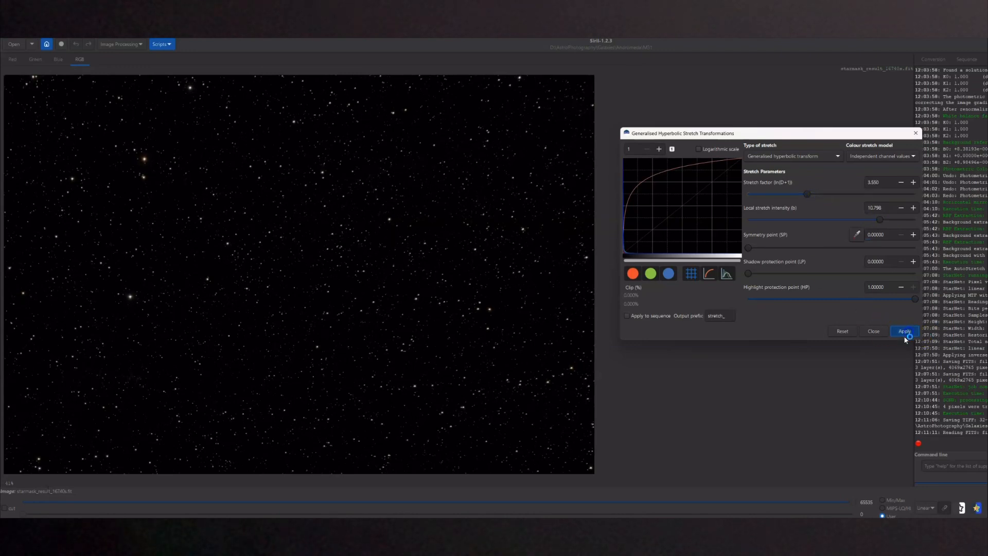
# - Boost the star colours by applying a Saturation stretch with factor about 1.534
pyautogui.click(879, 157)
pyautogui.click(875, 190)
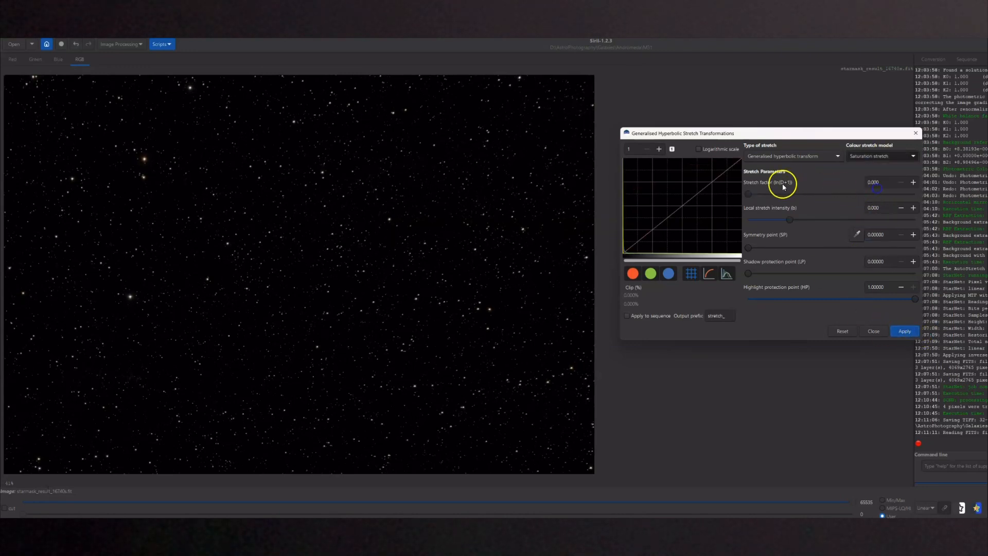
pyautogui.moveTo(747, 195); pyautogui.dragTo(776, 203)
pyautogui.scroll(3, 142, 164)
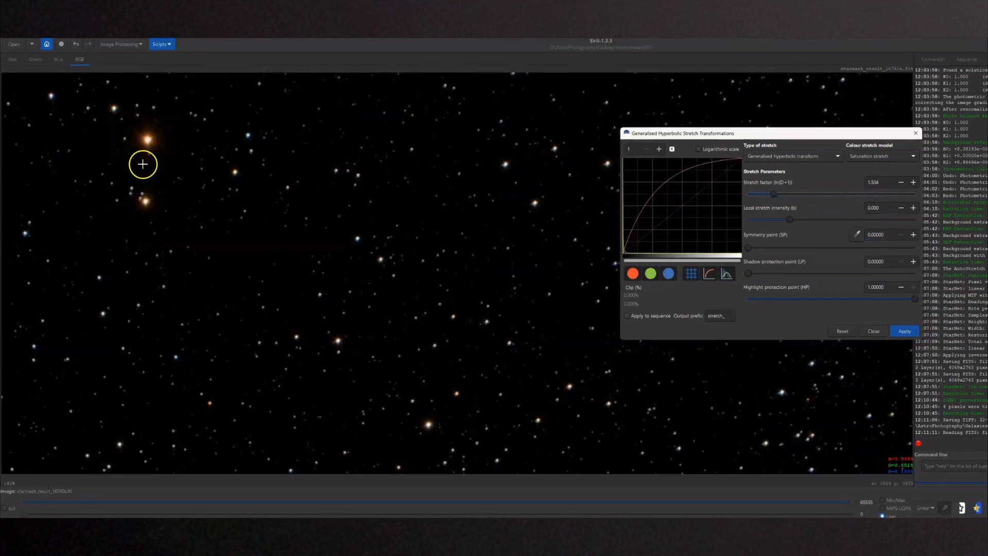
pyautogui.scroll(-4, 167, 162)
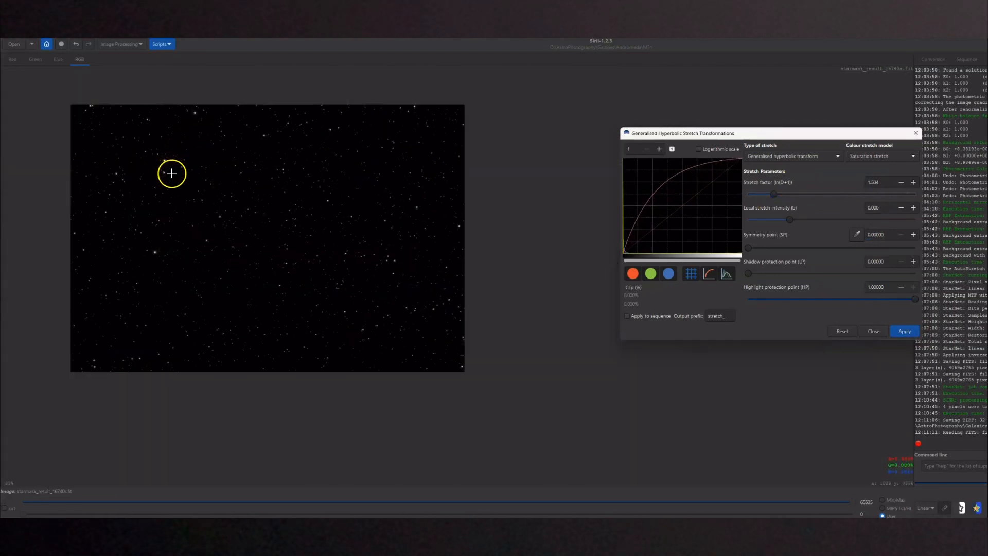
pyautogui.scroll(1, 380, 245)
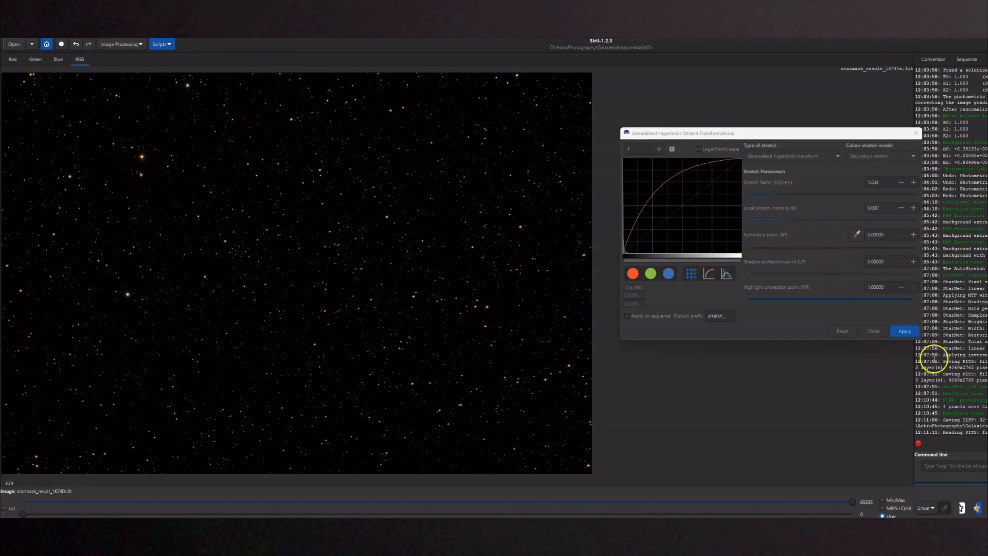
pyautogui.click(908, 331)
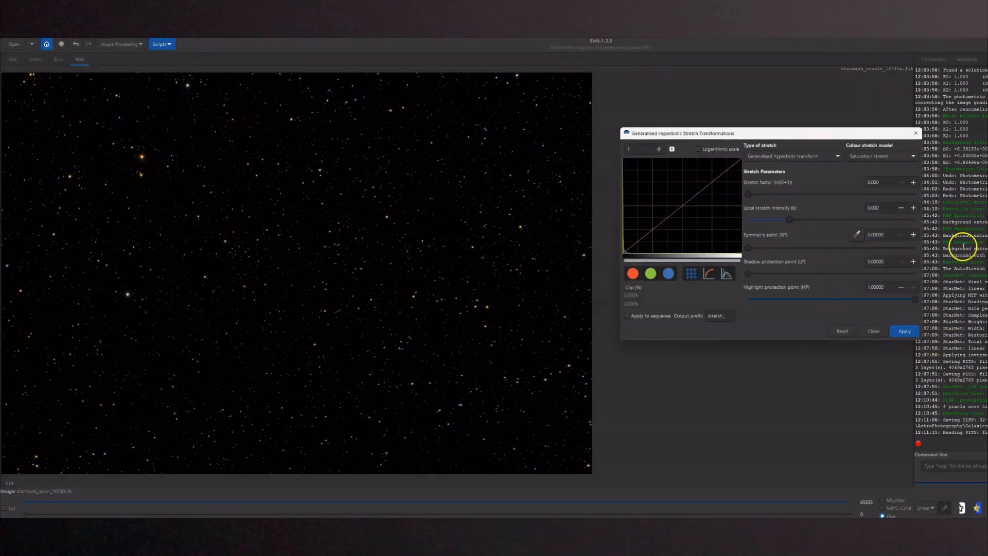
pyautogui.click(881, 330)
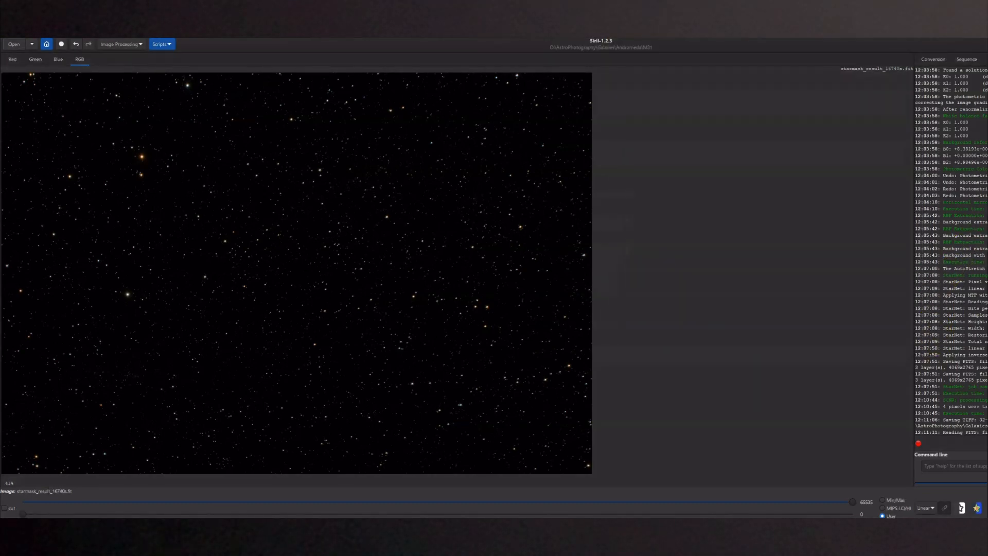
# - Save the stretched star mask as the TIFF file starmask_result_16740s.tif in the M31 folder
pyautogui.hotkey('ctrl', 'shift', 's')
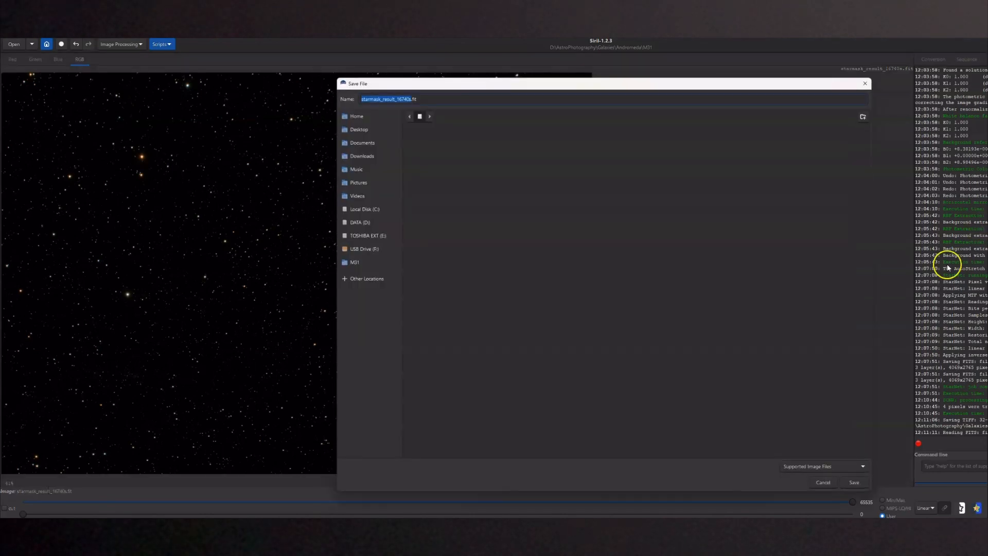
pyautogui.click(844, 468)
pyautogui.click(837, 448)
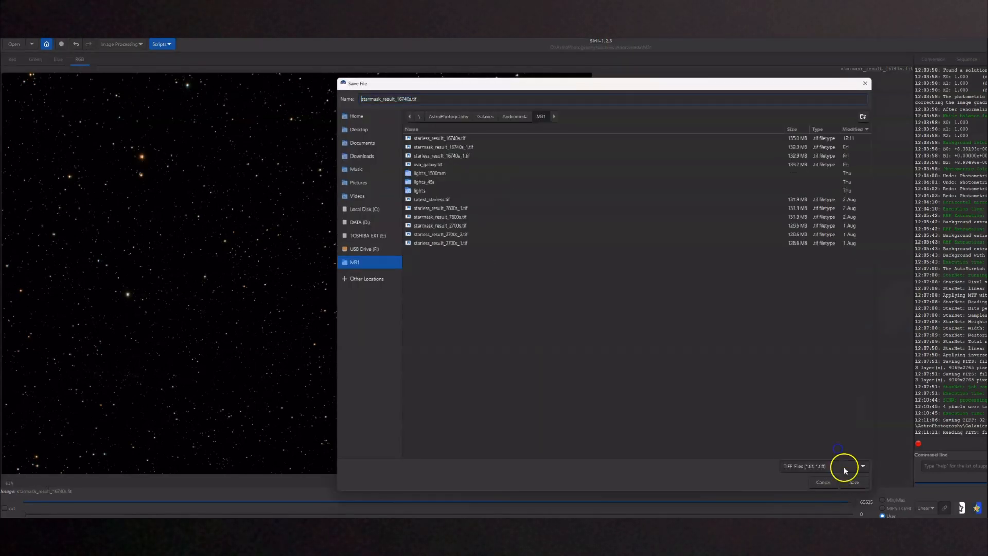
pyautogui.click(854, 484)
pyautogui.click(699, 343)
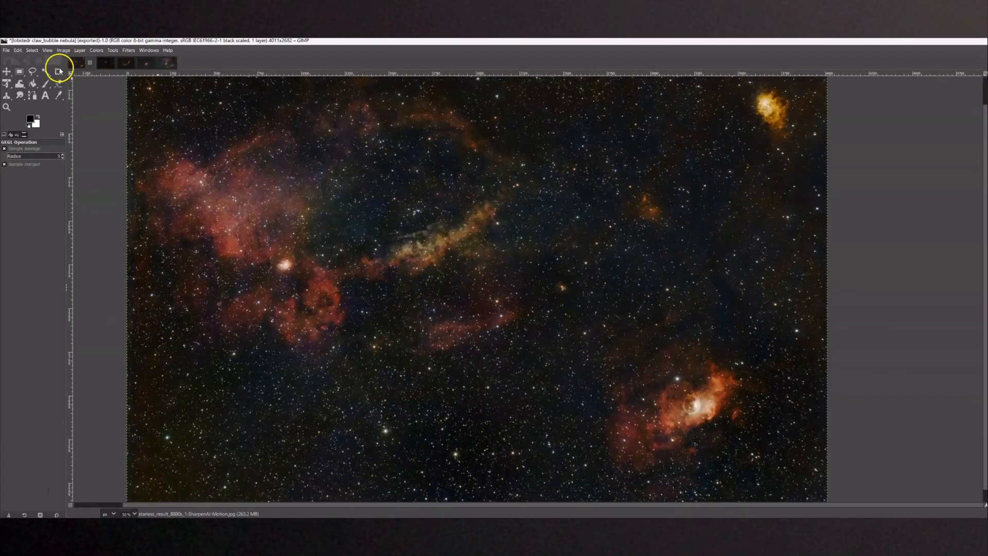
# - Open starless_result_16740s.tif from the M31 folder in GIMP and keep its embedded colour profile
pyautogui.click(5, 51)
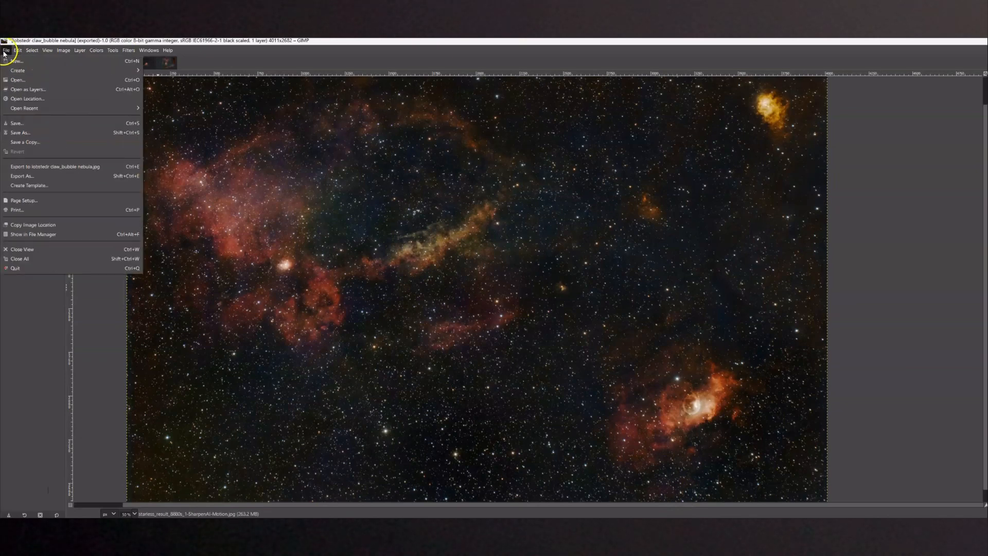
pyautogui.click(17, 81)
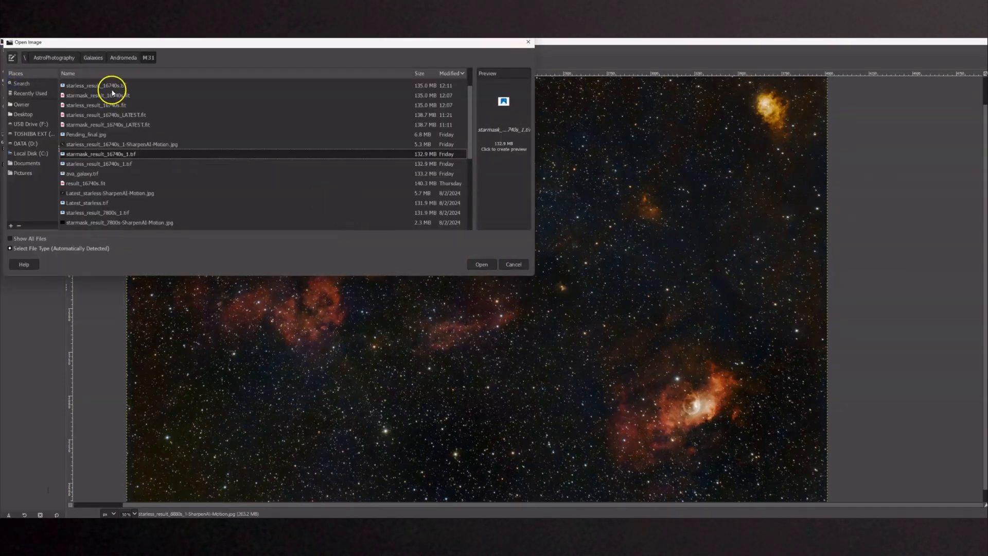
pyautogui.scroll(2, 124, 99)
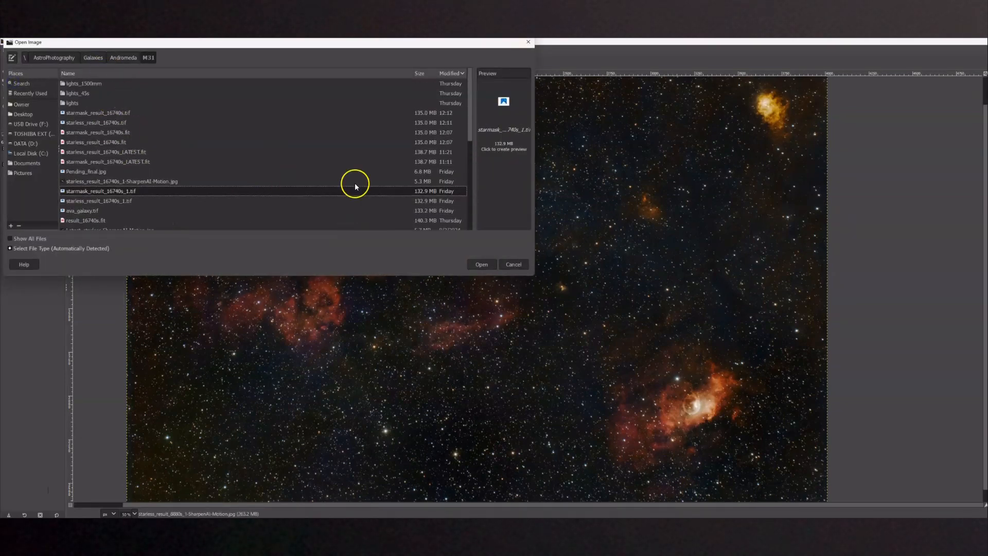
pyautogui.click(115, 123)
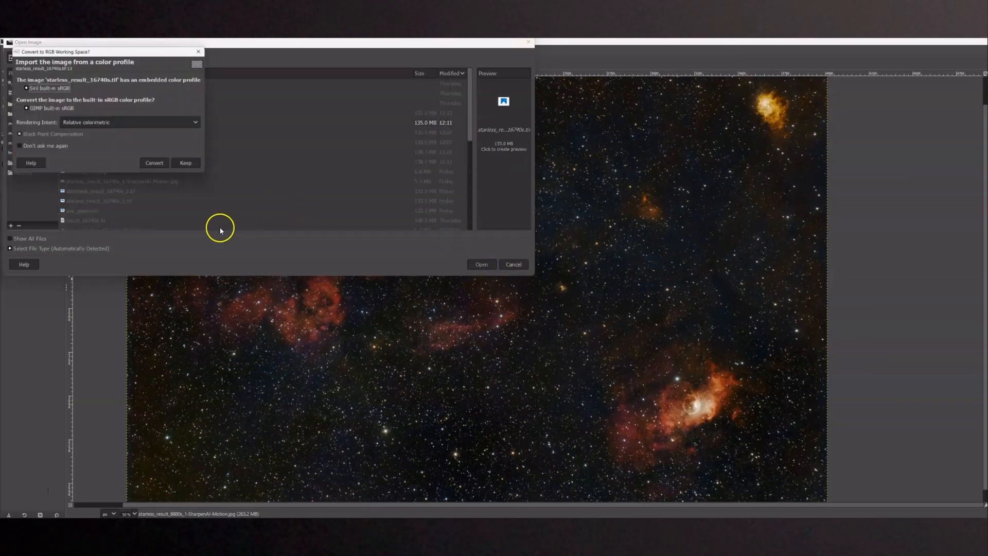
pyautogui.click(191, 165)
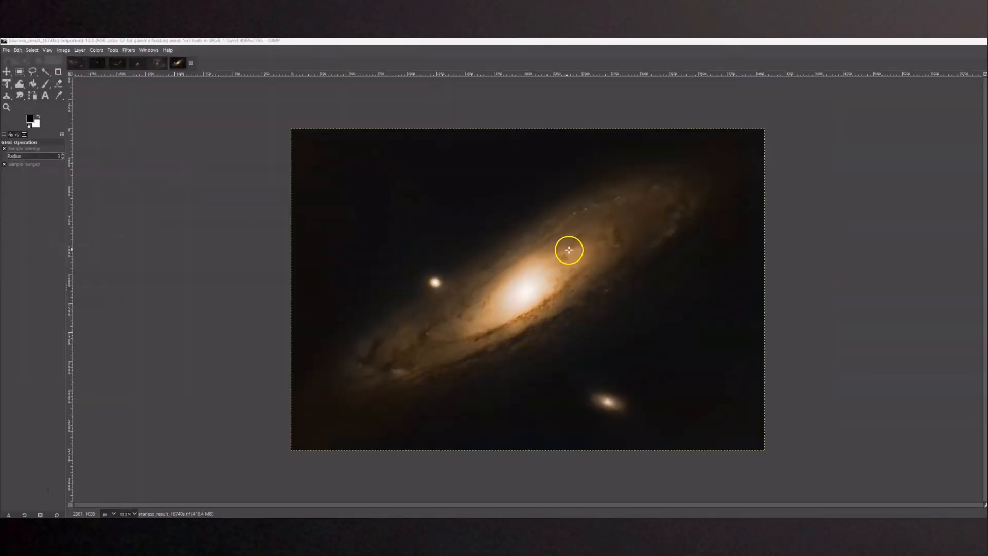
# - Add starmask_result_16740s.tif as a layer over the starless galaxy, keeping its embedded colour profile
pyautogui.click(6, 50)
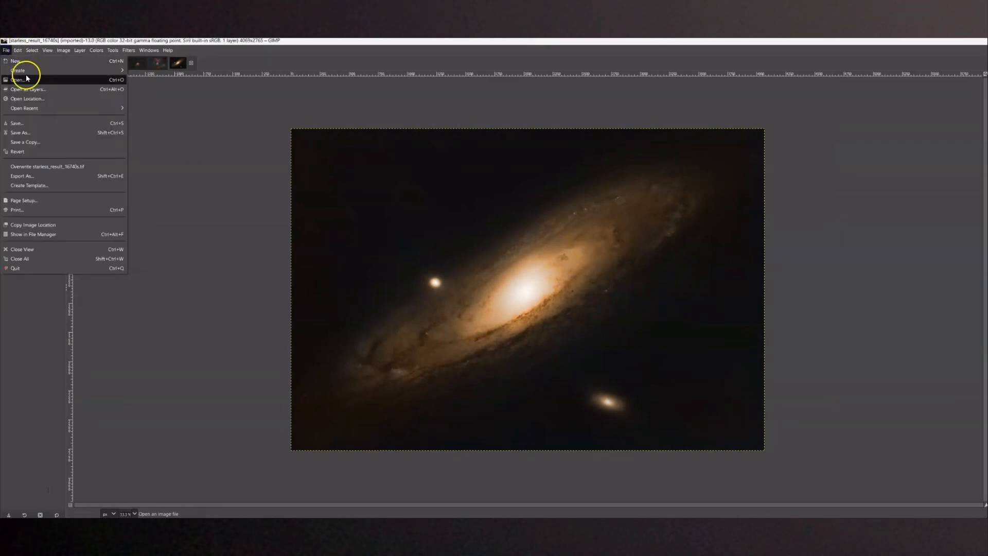
pyautogui.click(36, 88)
pyautogui.click(89, 114)
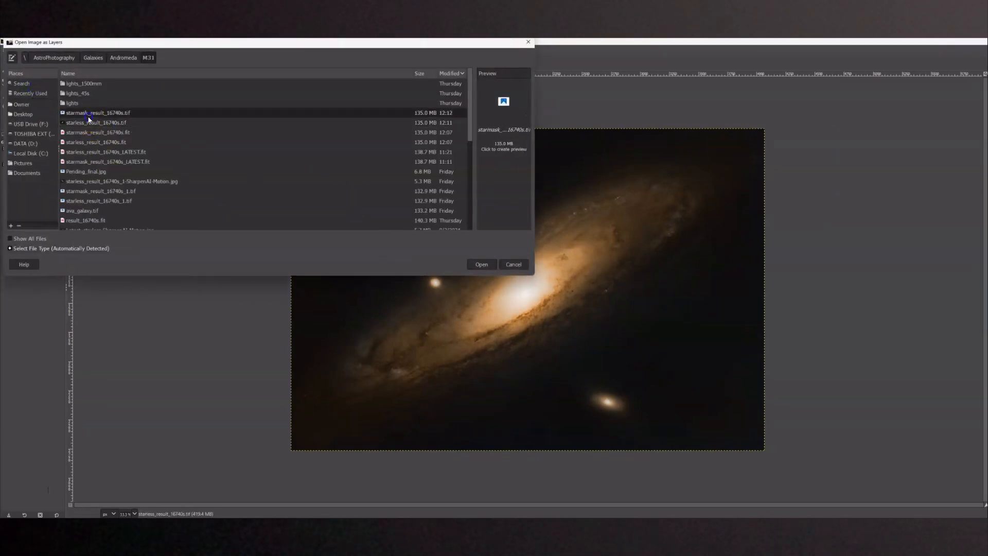
pyautogui.click(482, 264)
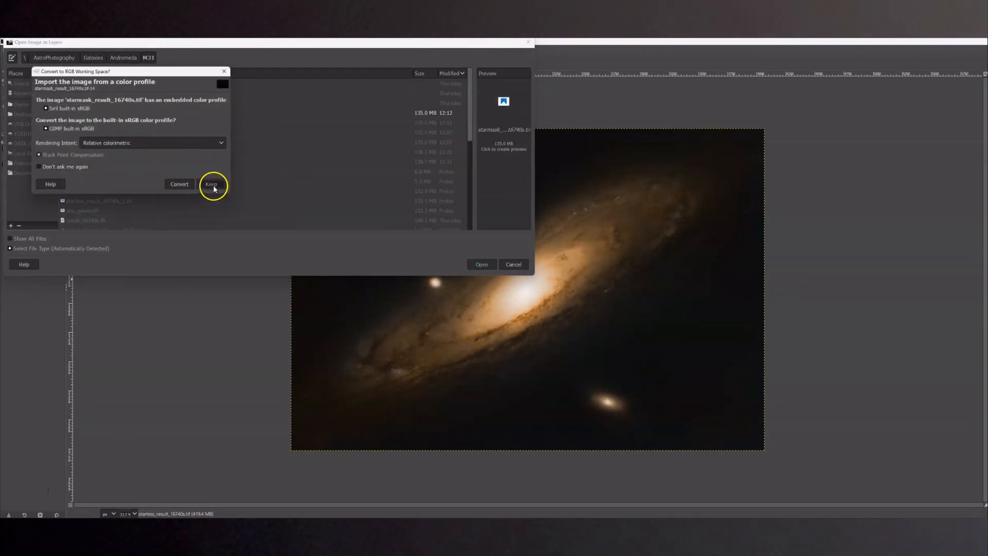
pyautogui.click(211, 184)
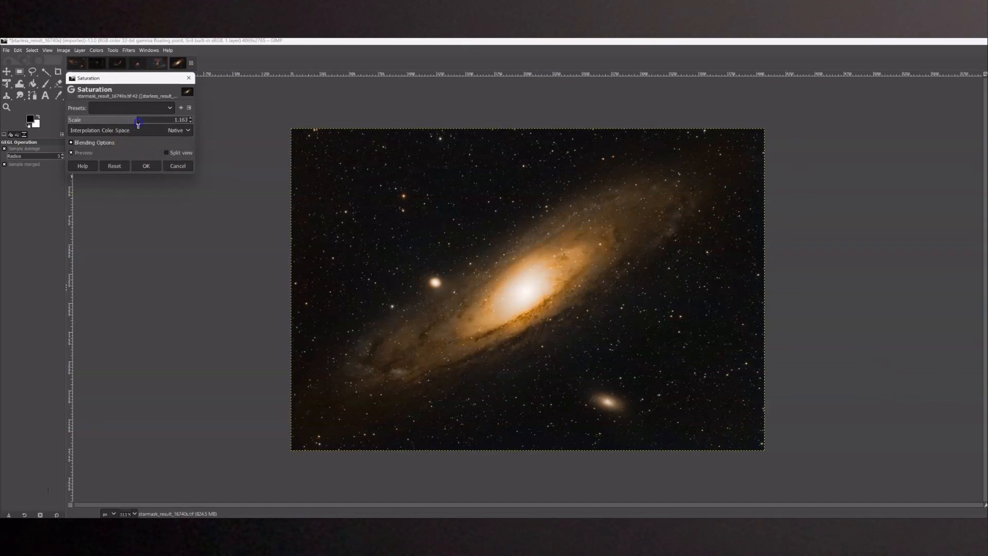
# - Apply a Saturation adjustment with a scale of about 1.151 to the combined galaxy and star image
pyautogui.moveTo(138, 123); pyautogui.dragTo(144, 125)
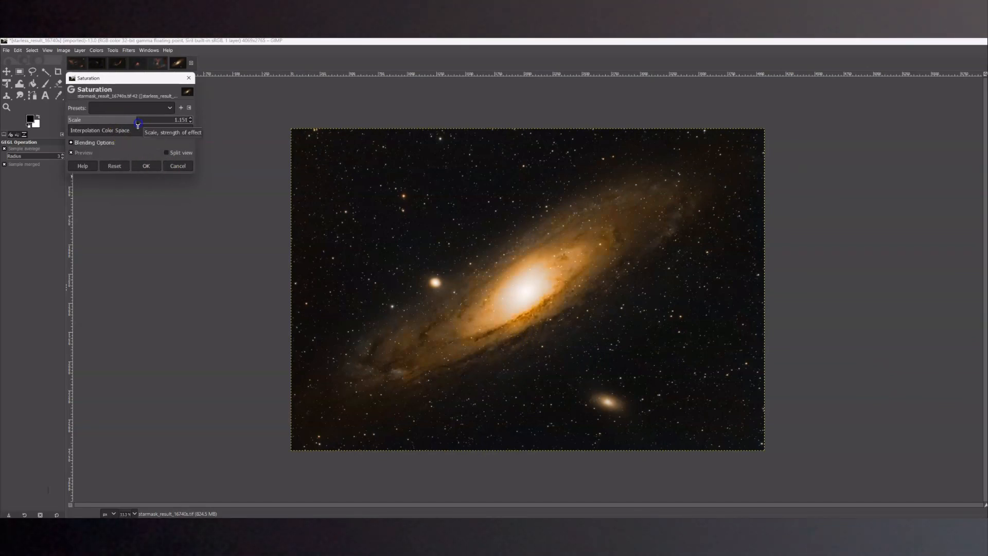
pyautogui.click(145, 167)
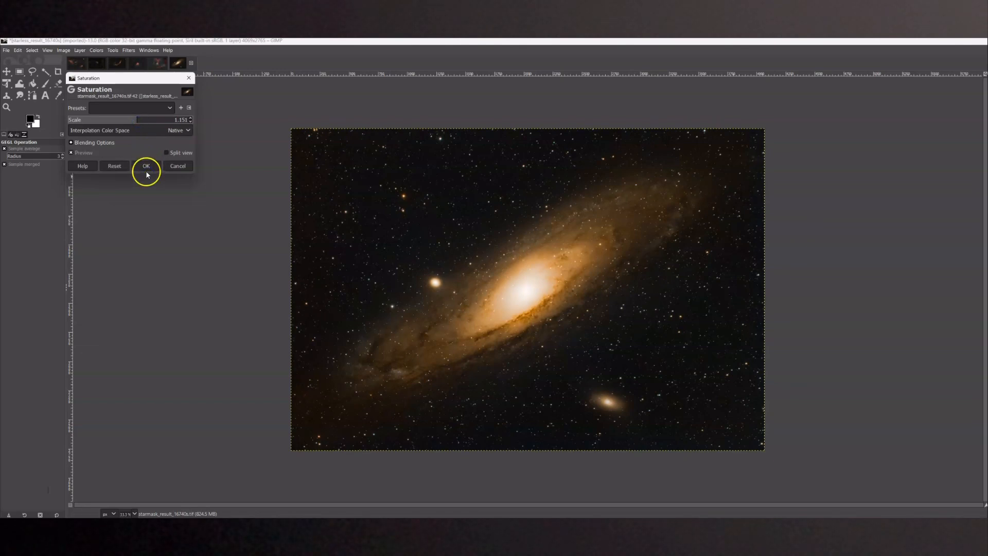
# - Slightly increase the contrast of the combined galaxy image with the Brightness-Contrast adjustment
pyautogui.click(96, 51)
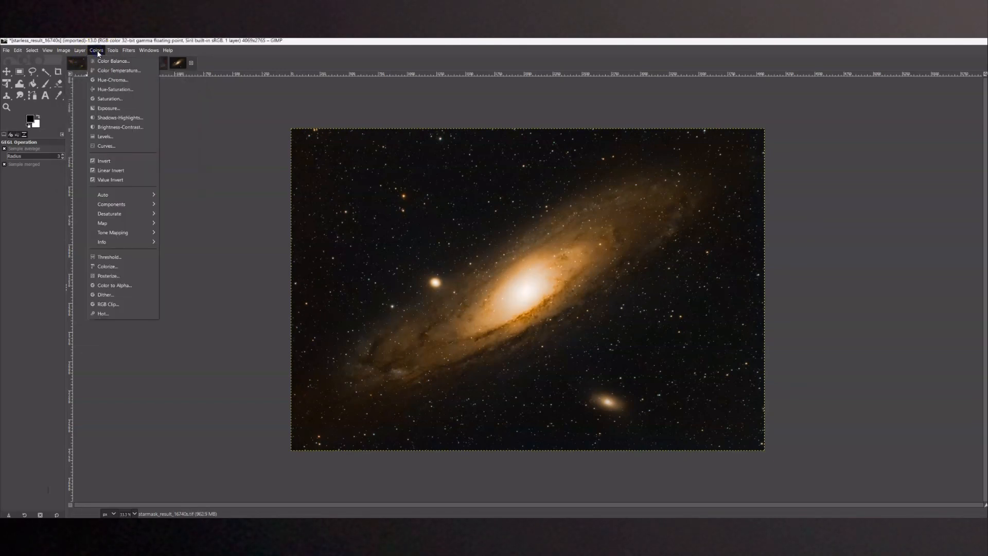
pyautogui.click(121, 127)
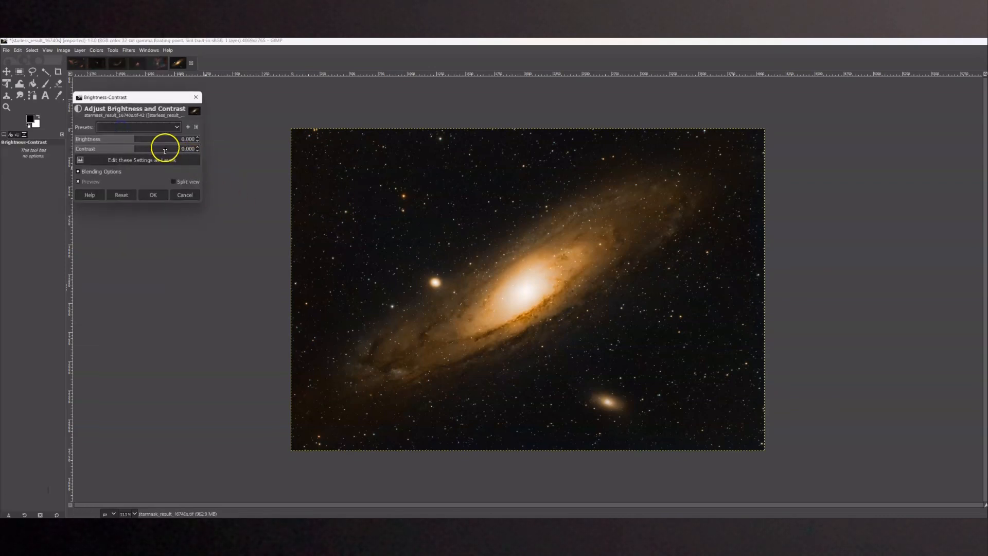
pyautogui.moveTo(165, 151); pyautogui.dragTo(137, 151)
pyautogui.click(153, 195)
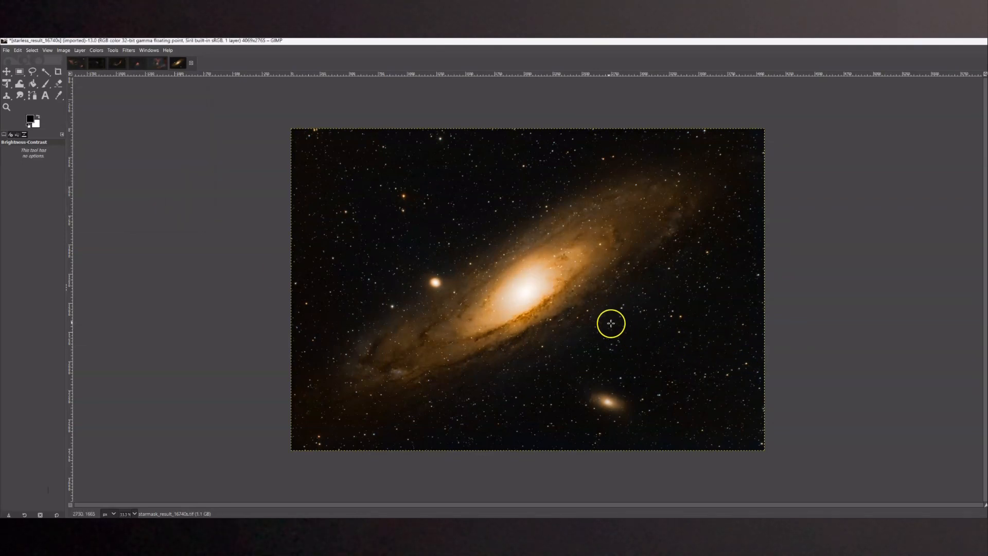
pyautogui.scroll(1, 609, 319)
pyautogui.scroll(1, 609, 320)
pyautogui.scroll(-2, 609, 320)
pyautogui.scroll(1, 610, 319)
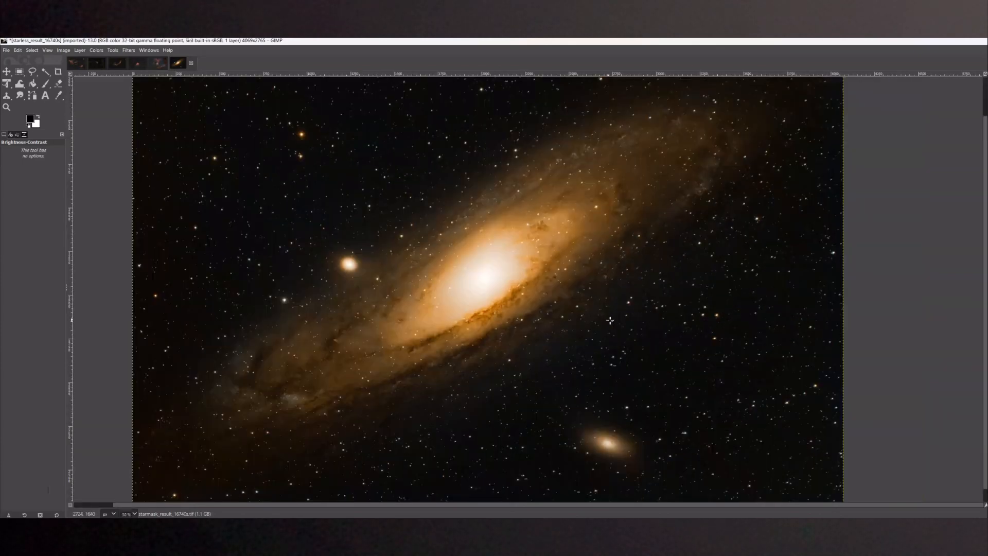
pyautogui.scroll(-1, 610, 320)
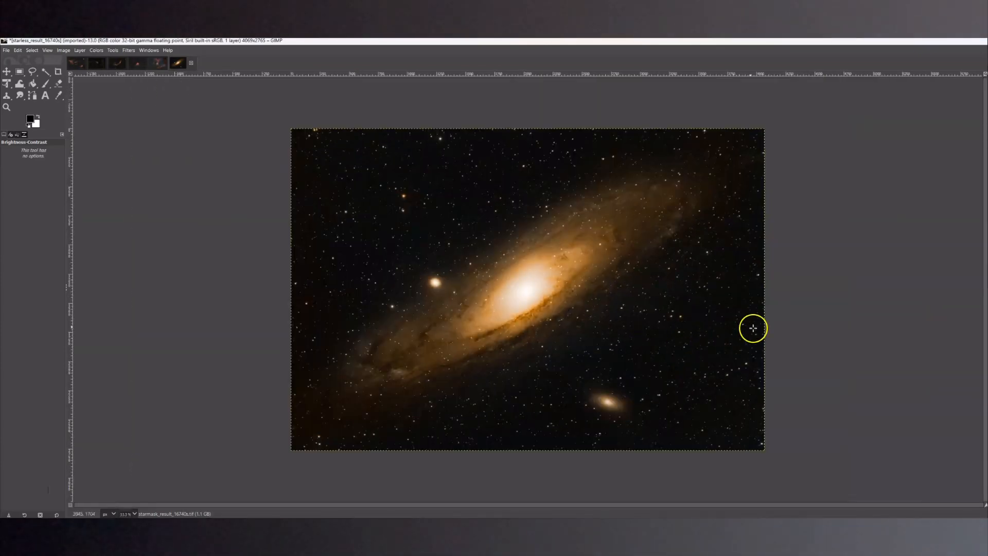
# - Switch to Siril and open the starless TIFF file starless_result_16740s.tif from the M31 folder
pyautogui.hotkey('alt', 'Tab')
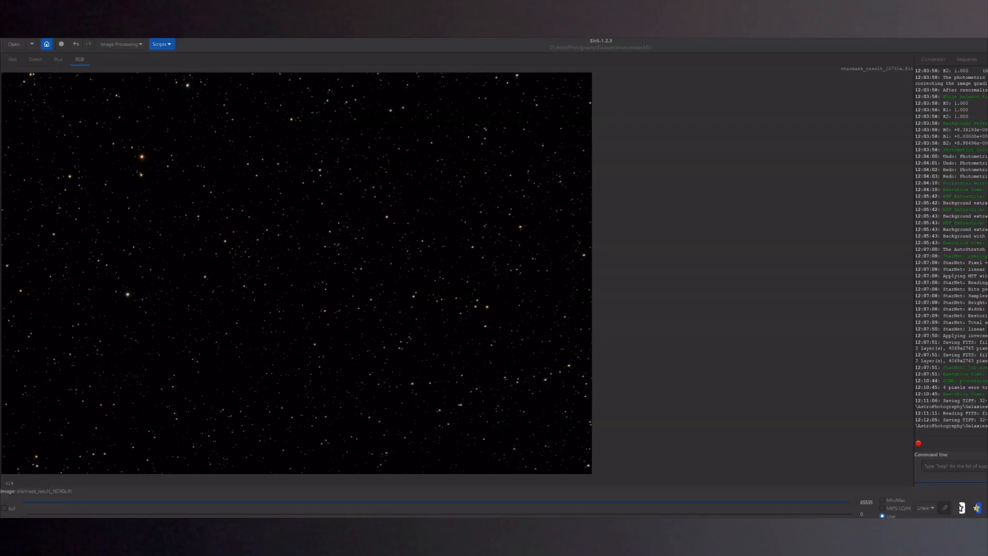
pyautogui.click(14, 48)
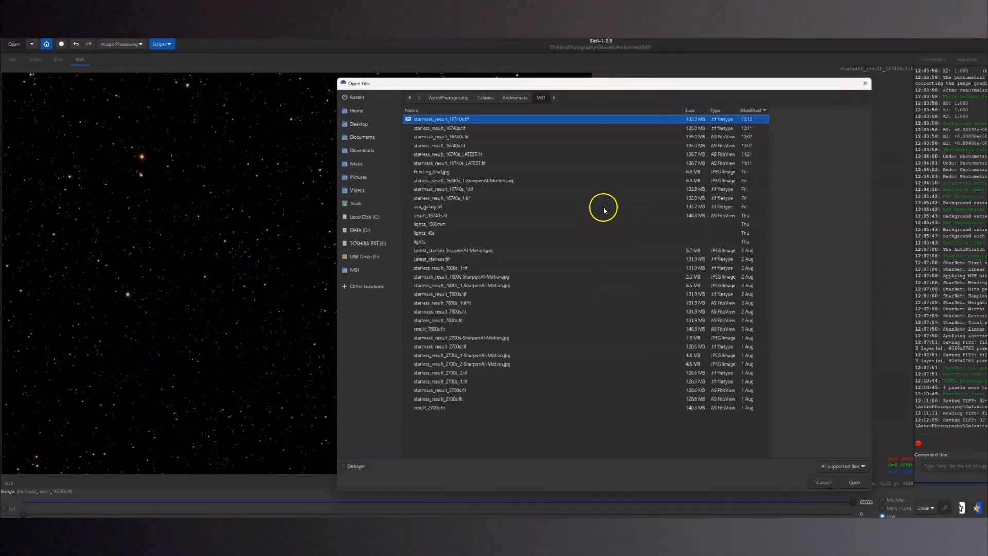
pyautogui.click(419, 129)
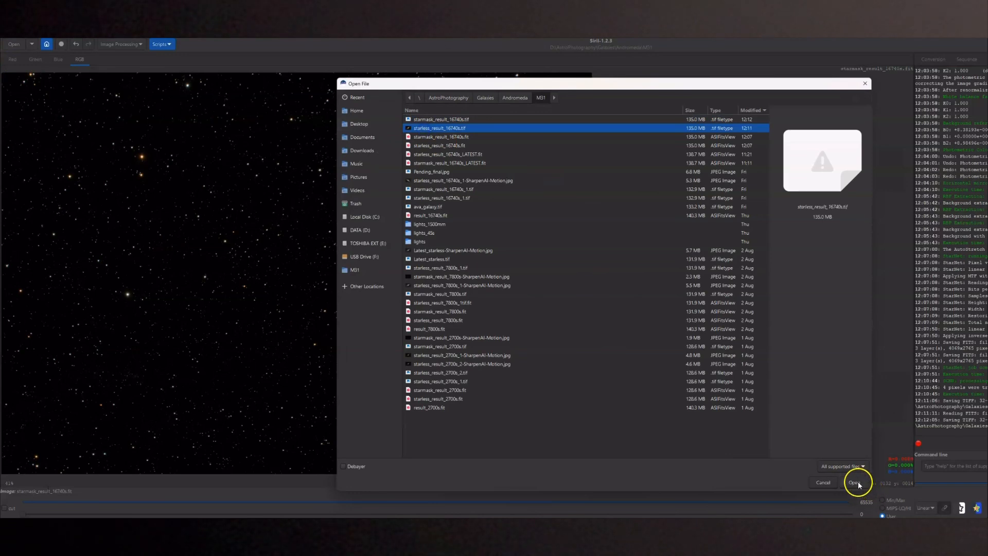
pyautogui.click(855, 481)
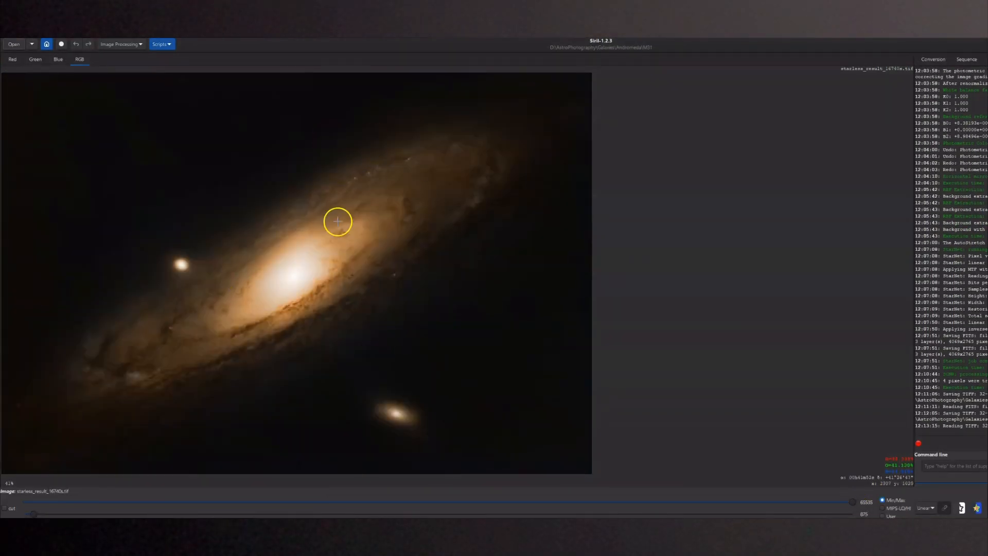
# - Open the original stacked file result_16740s.fit and display it with the AutoStretch view mode
pyautogui.click(15, 44)
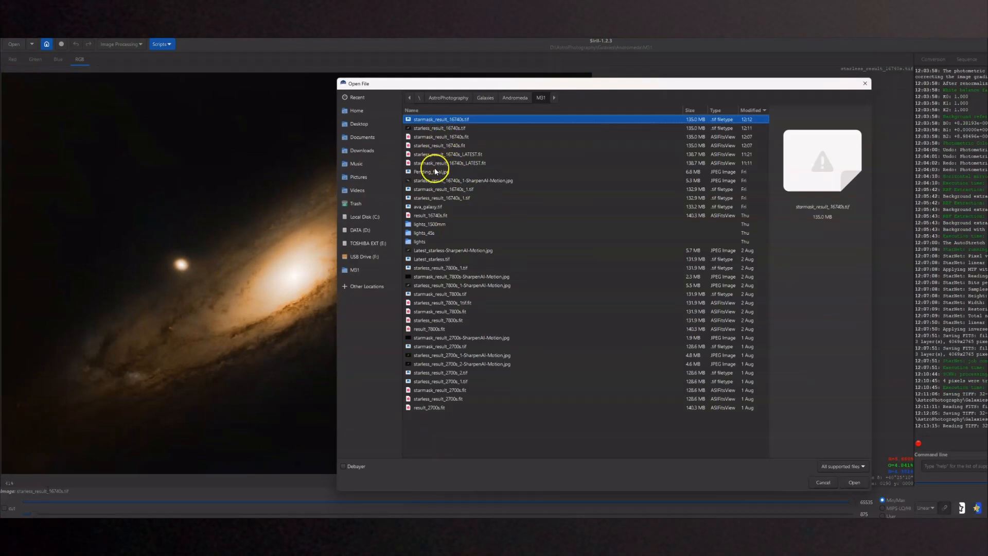
pyautogui.click(435, 216)
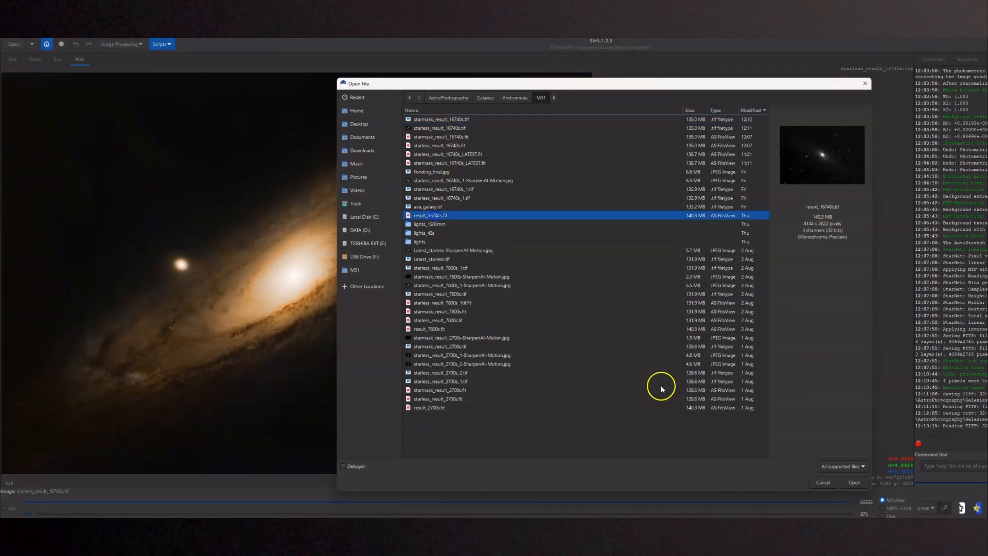
pyautogui.click(858, 486)
pyautogui.click(928, 508)
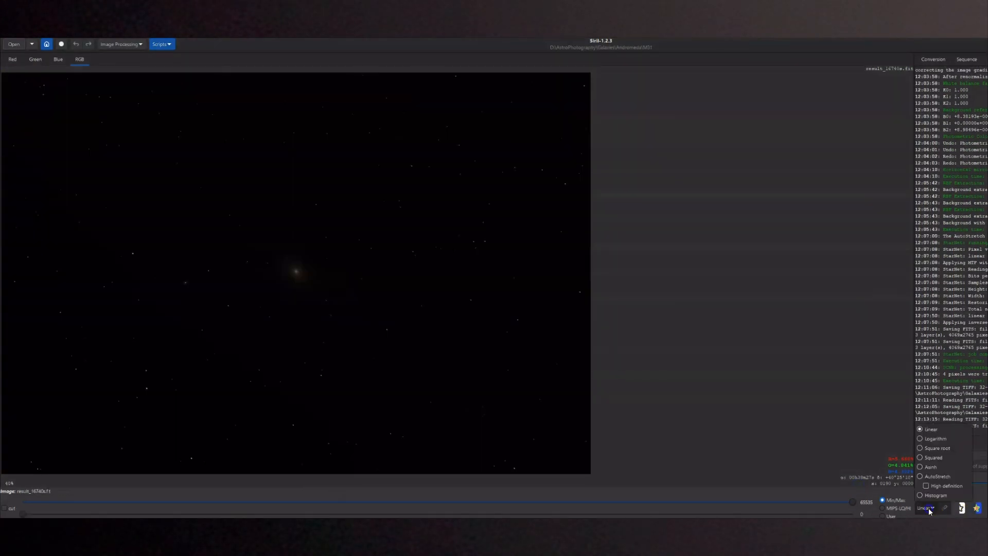
pyautogui.click(943, 479)
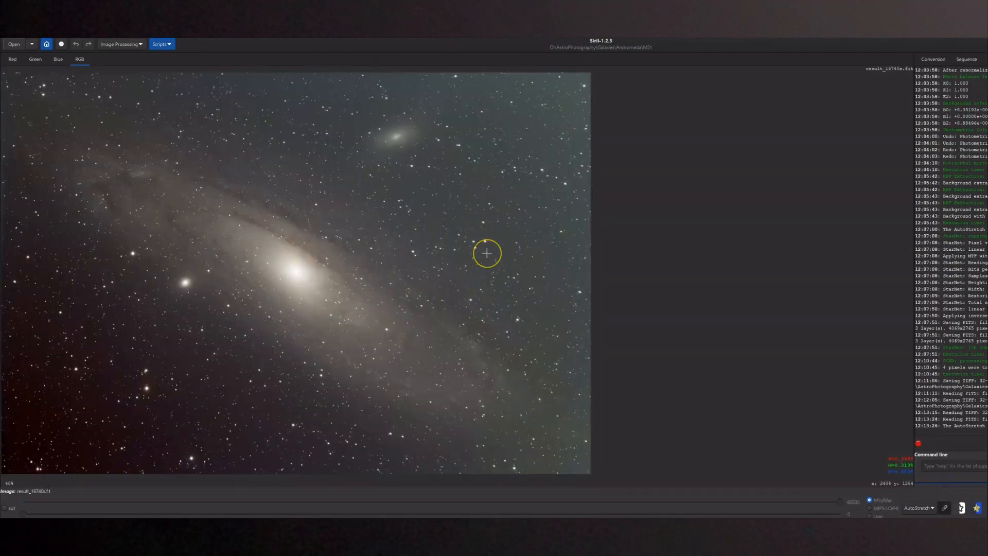
# - Compare the finished image in GIMP with the autostretched original stack in Siril, ending in GIMP
pyautogui.hotkey('alt', 'Tab')
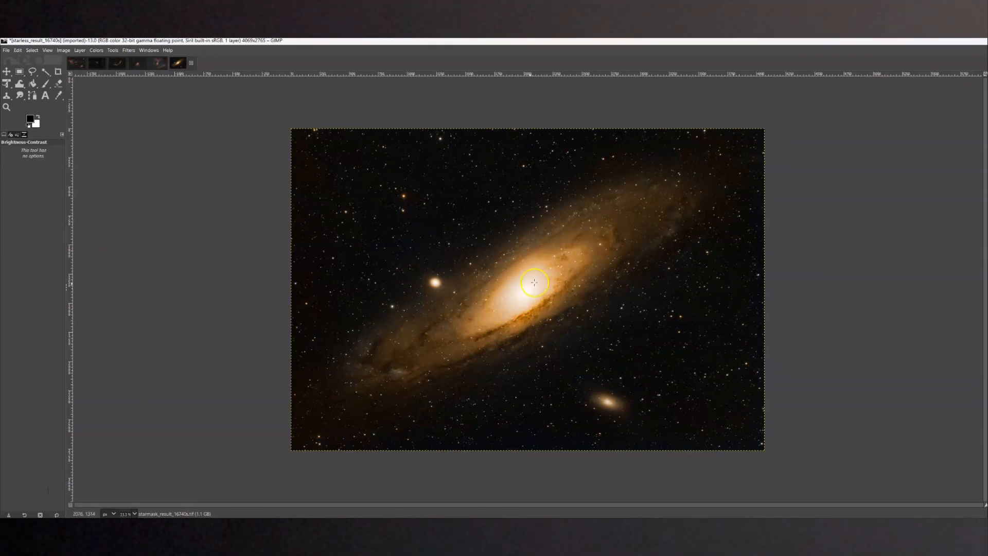
pyautogui.hotkey('alt', 'Tab')
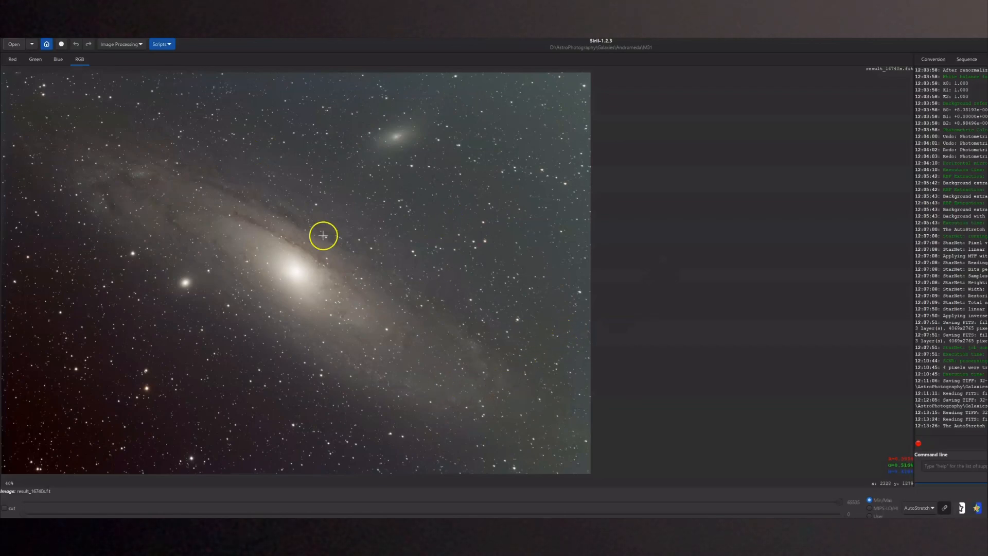
pyautogui.hotkey('alt', 'Tab')
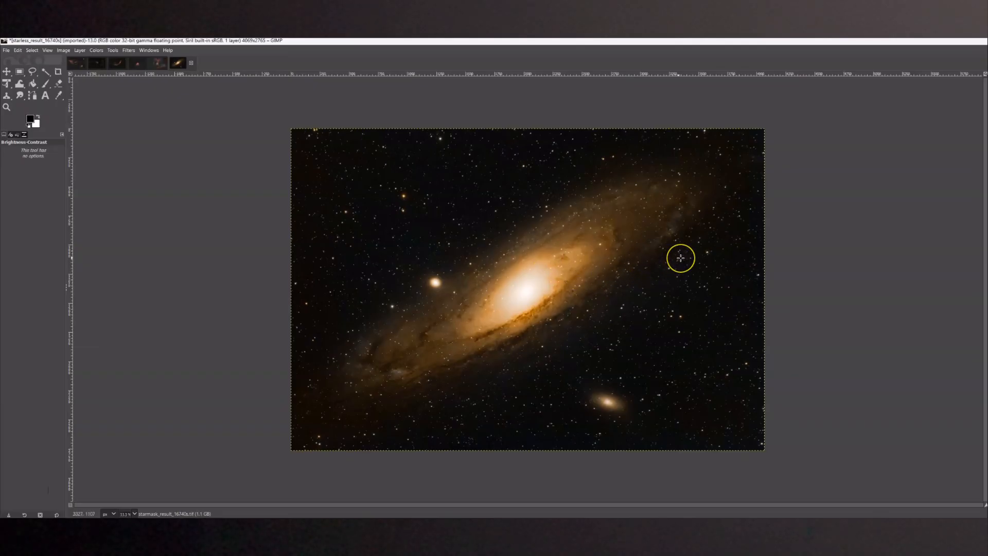